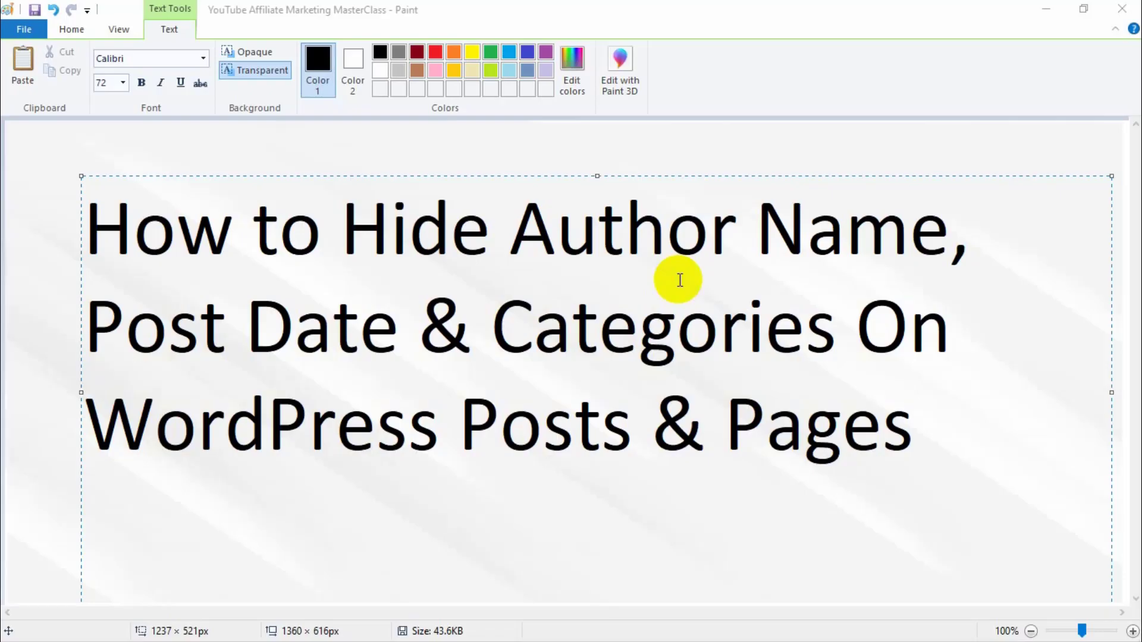
Bring up the WordPress admin Dashboard in the web browser.
left_click_drag(280, 231, 258, 231)
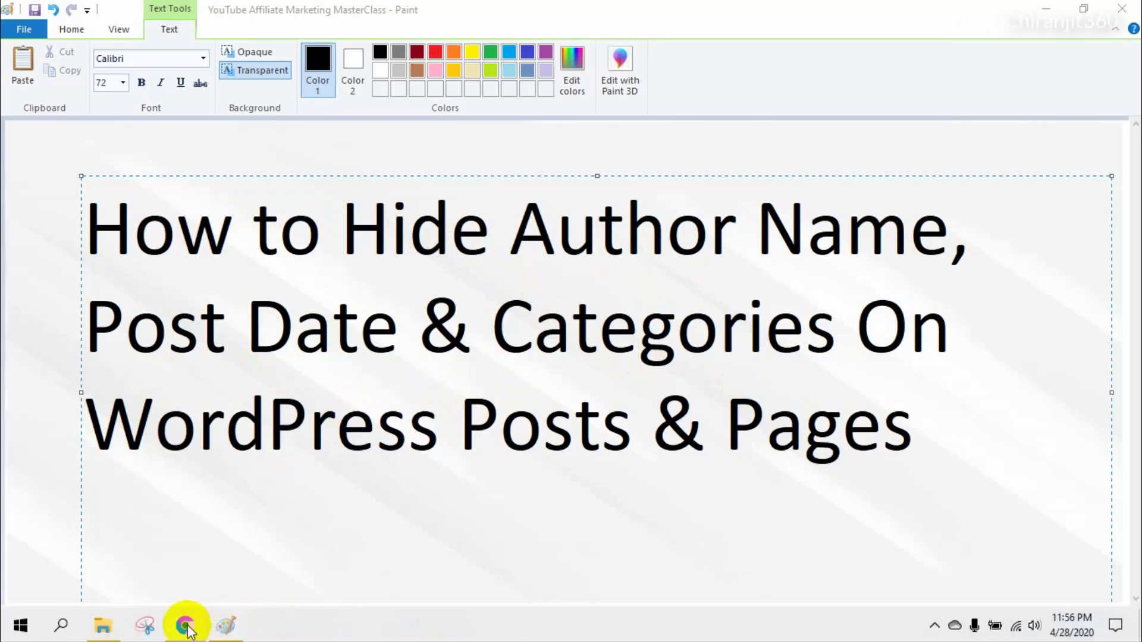
left_click(185, 626)
left_click(564, 18)
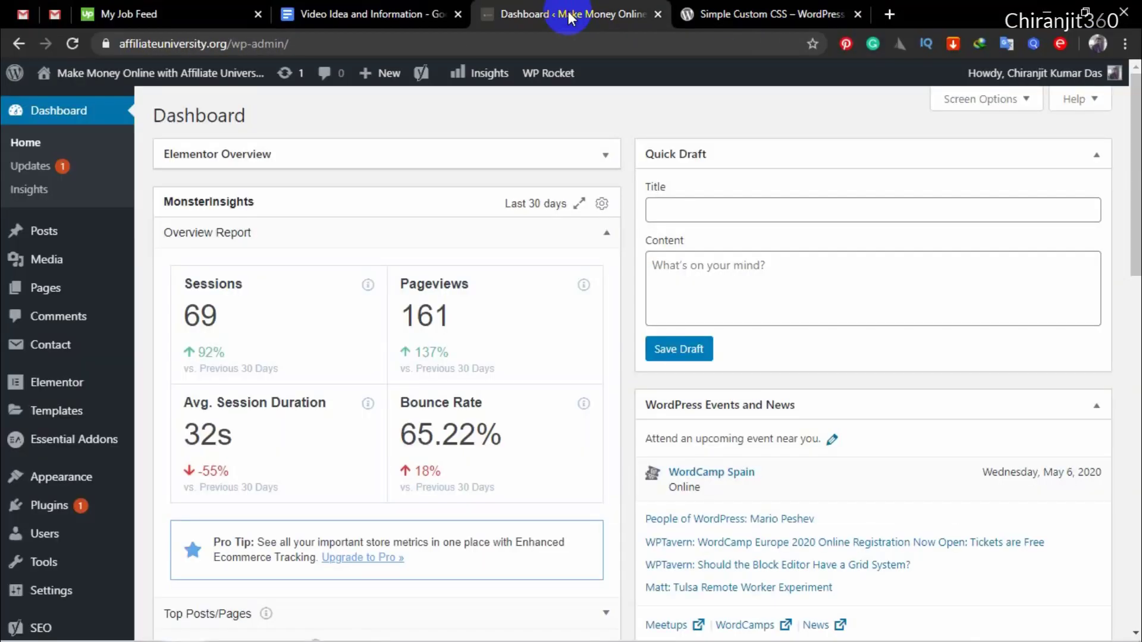
Open the live site in a new tab, review its post cards' author and date, then return.
mouse_move(84, 74)
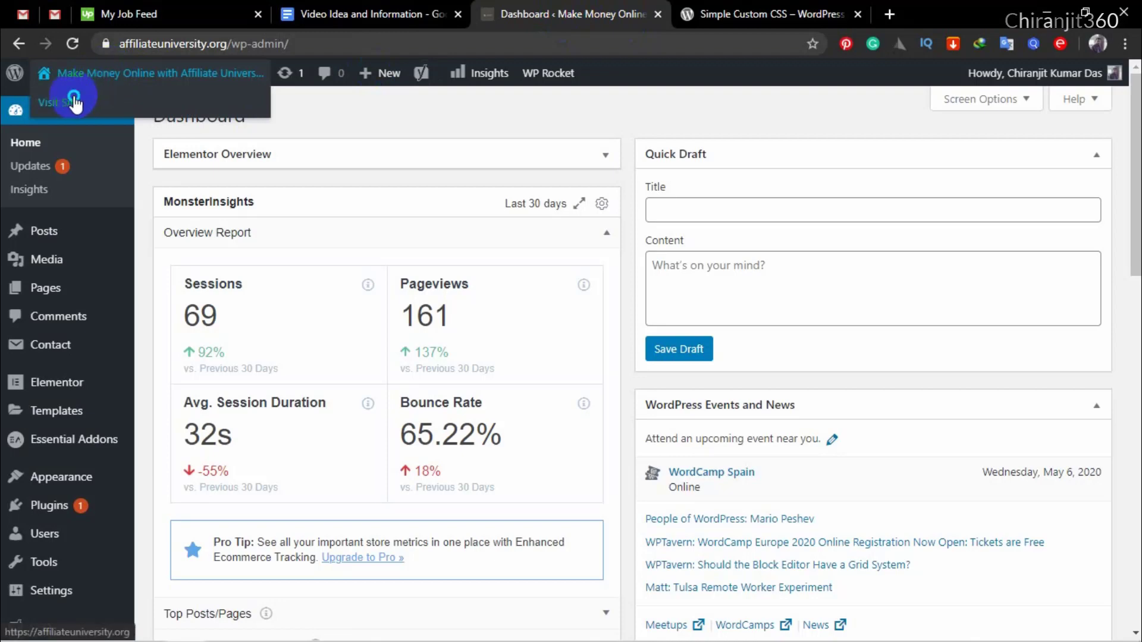
right_click(74, 100)
left_click(103, 113)
left_click(654, 14)
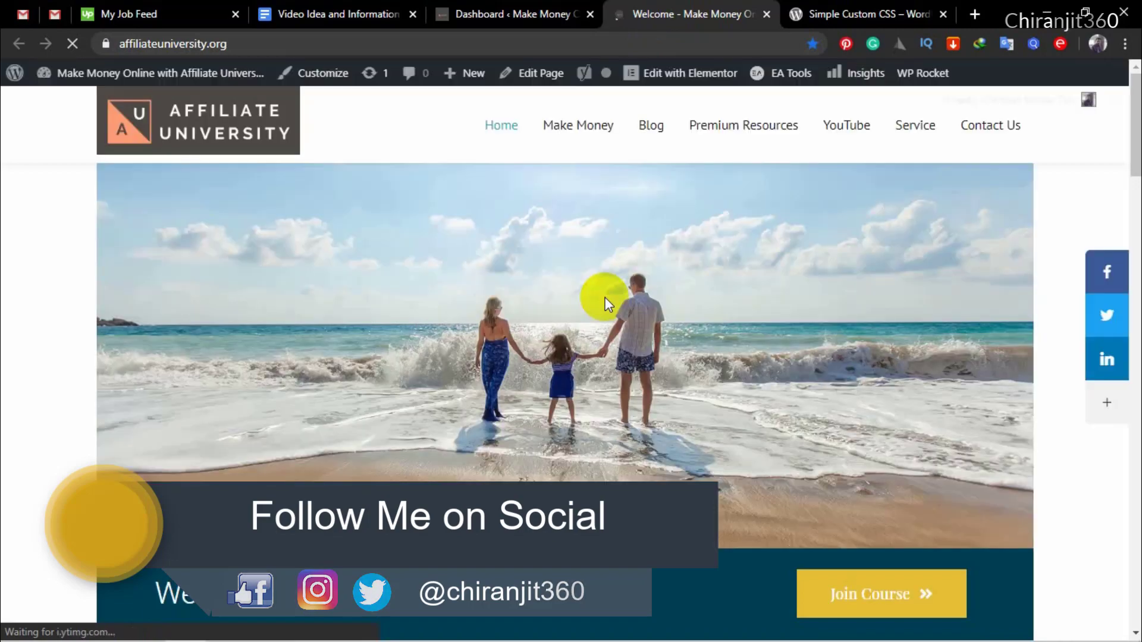
scroll(605, 298, "down", 15)
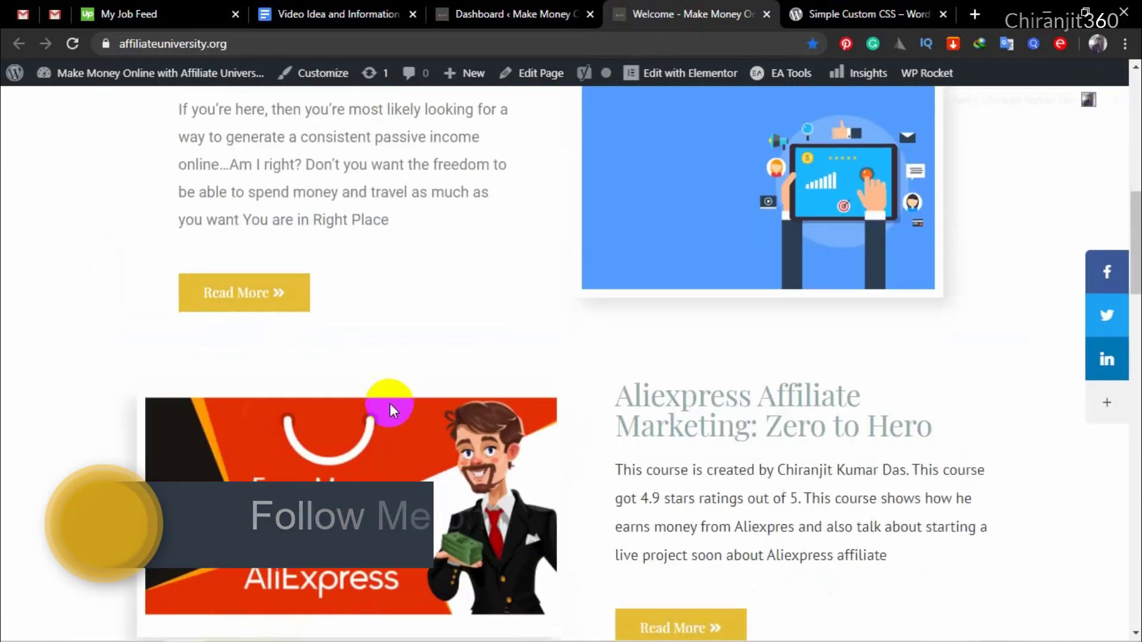
scroll(391, 404, "down", 5)
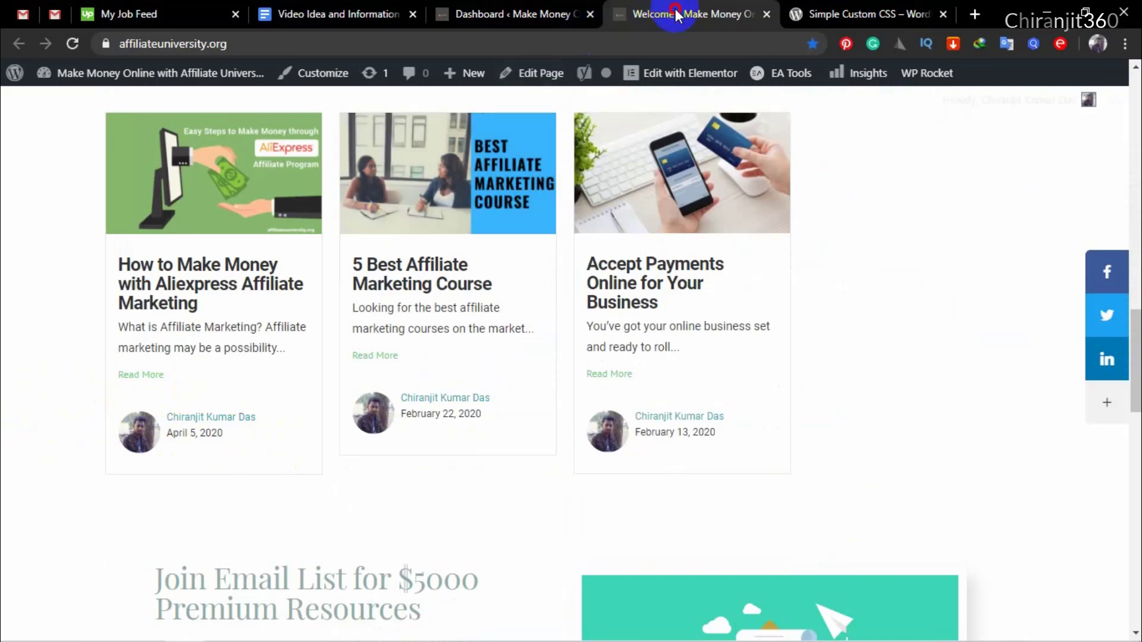
left_click(511, 12)
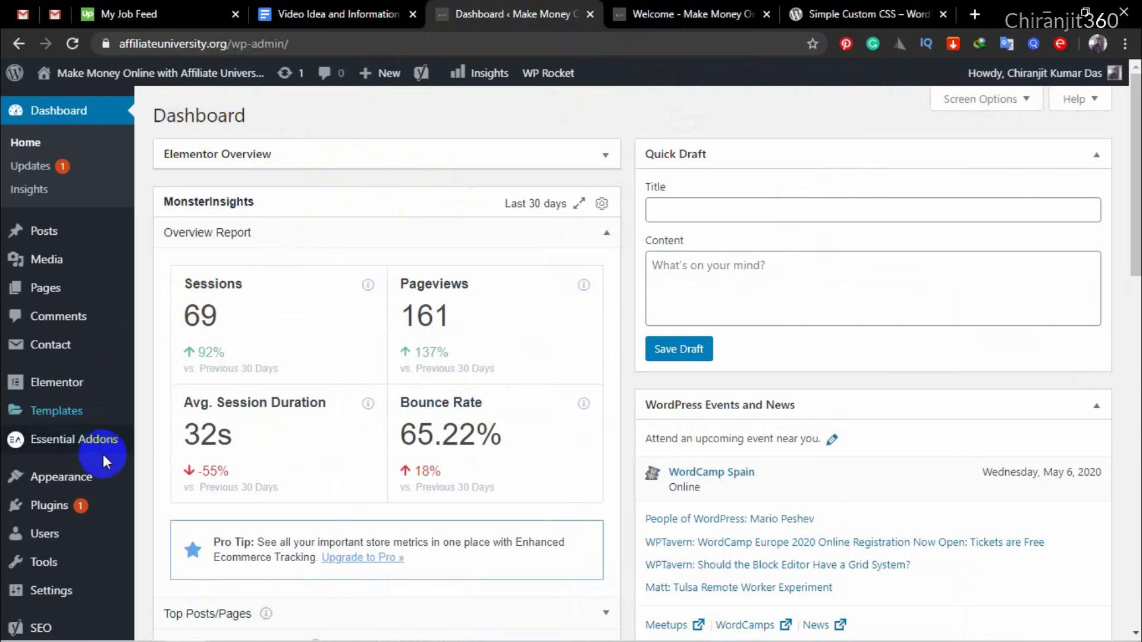
Open Add New Plugins and copy the name 'Simple Custom CSS' from its wordpress.org page.
mouse_move(71, 515)
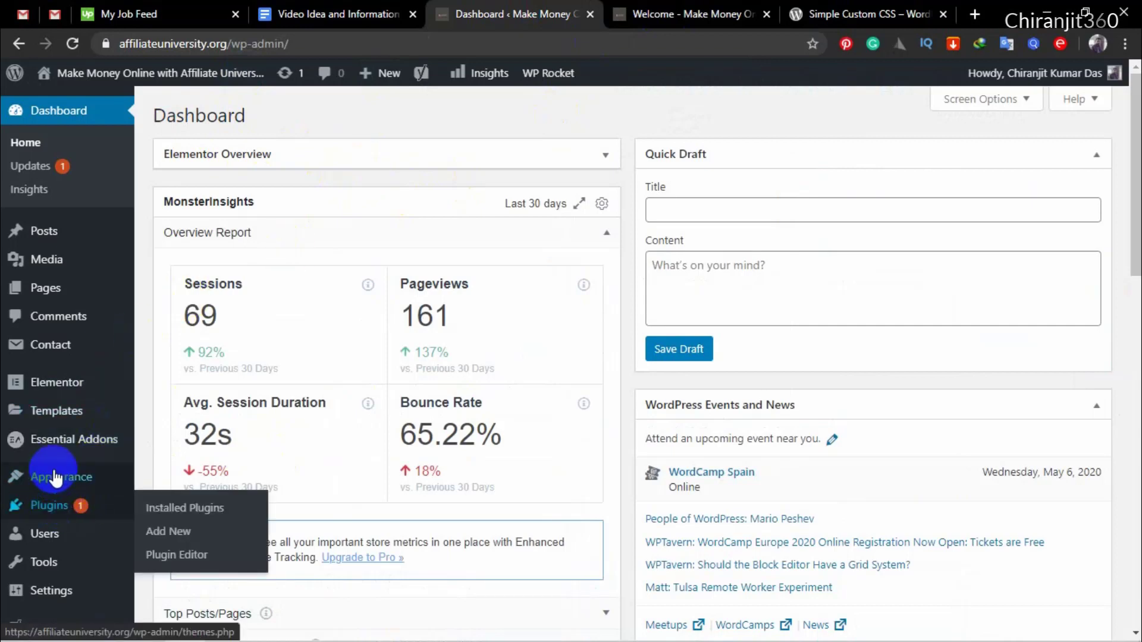
left_click(188, 535)
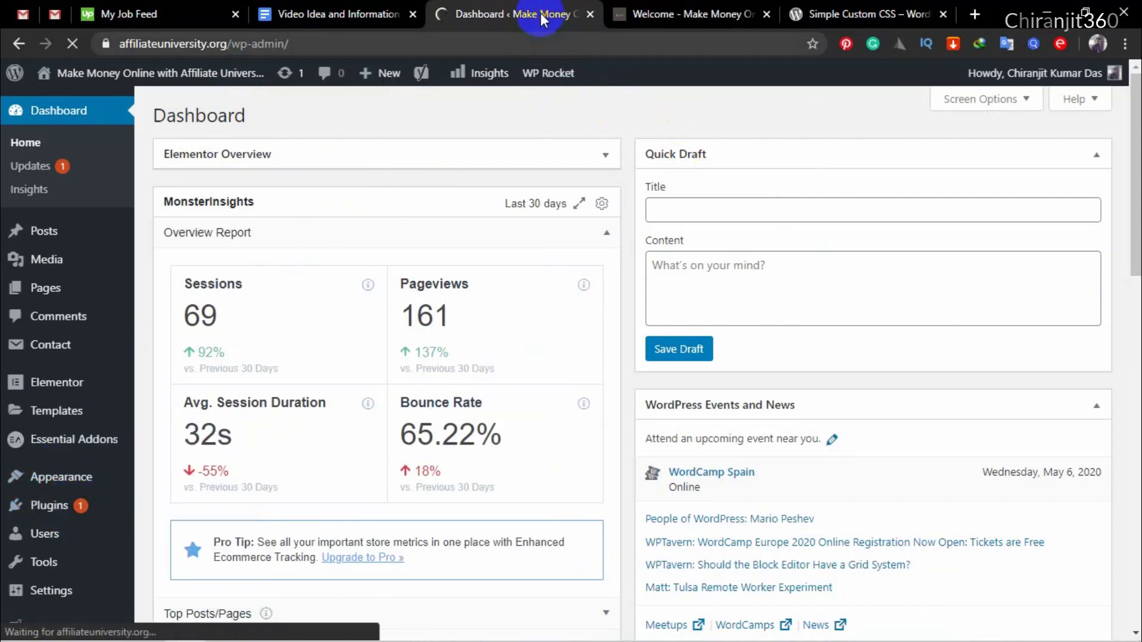
left_click(892, 15)
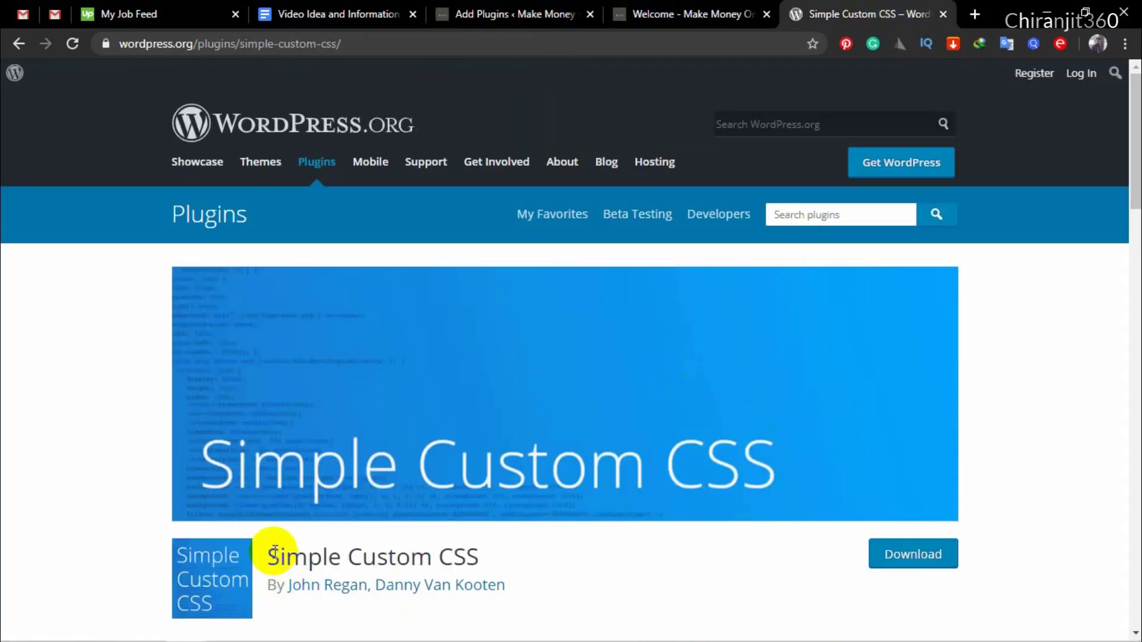
left_click_drag(269, 556, 473, 557)
right_click(474, 557)
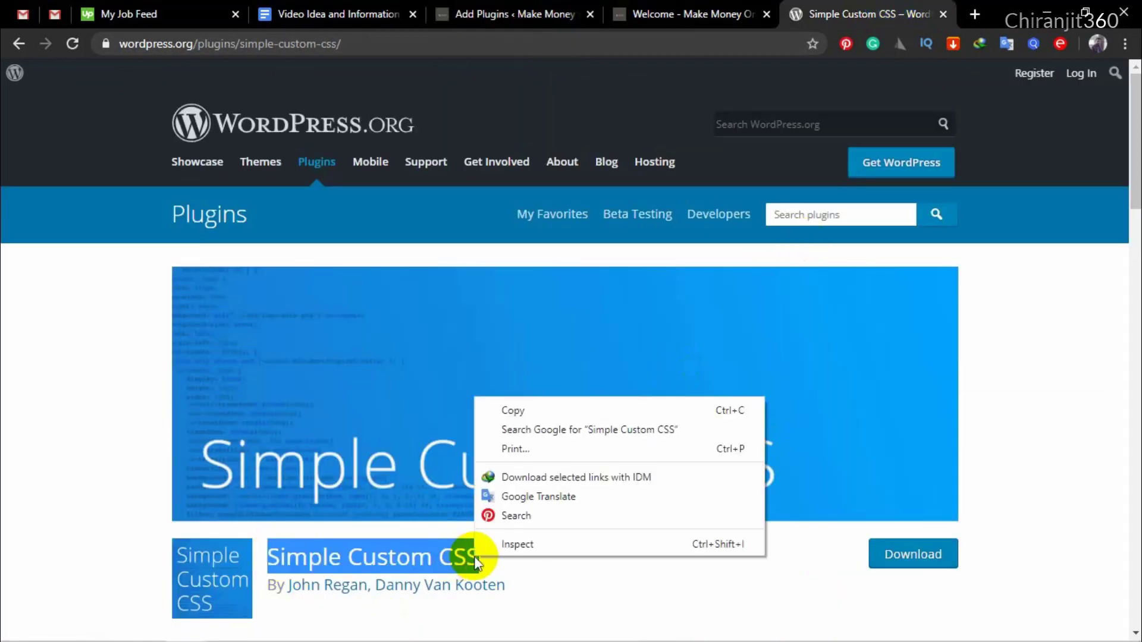
left_click(511, 411)
left_click(481, 21)
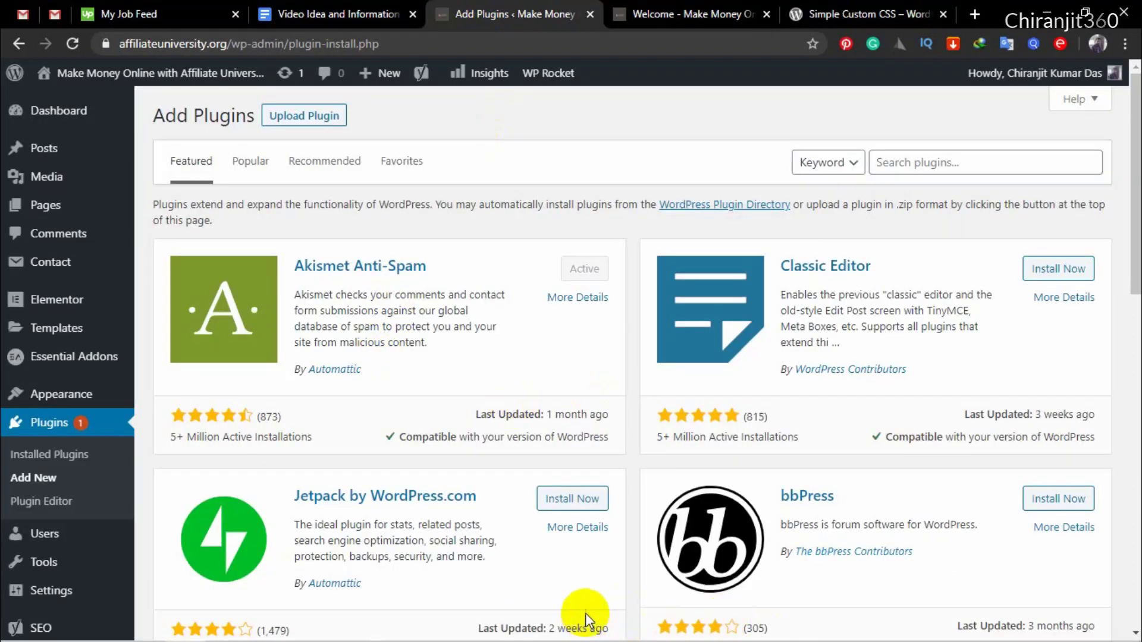
Search plugins for 'Simple Custom CSS', then install and activate it.
left_click(930, 162)
right_click(928, 160)
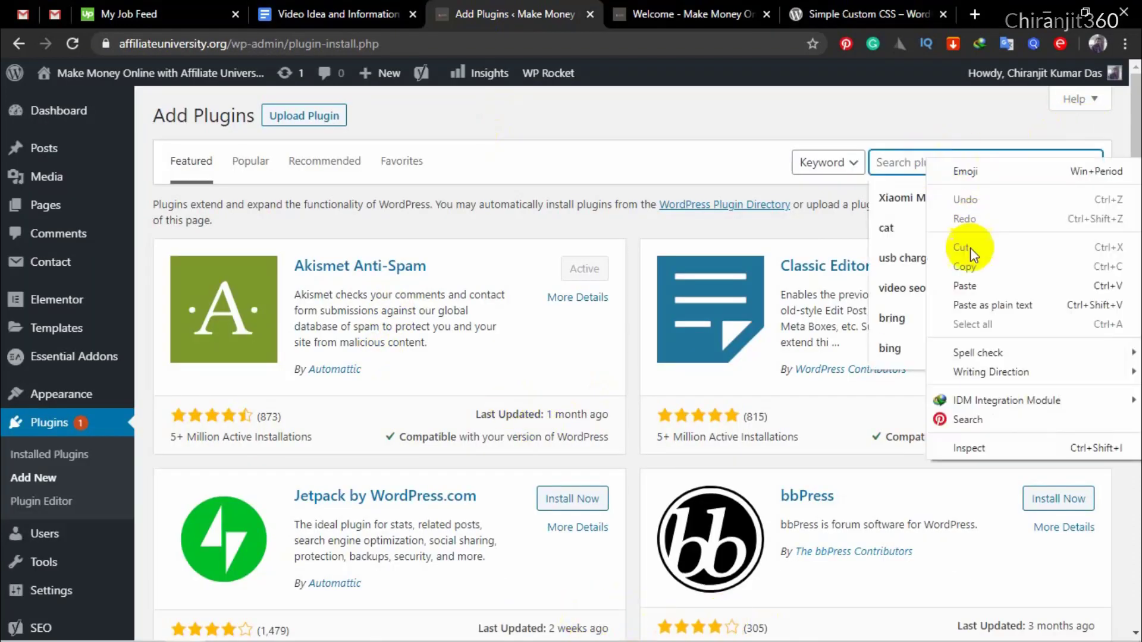
left_click(964, 286)
key("Return")
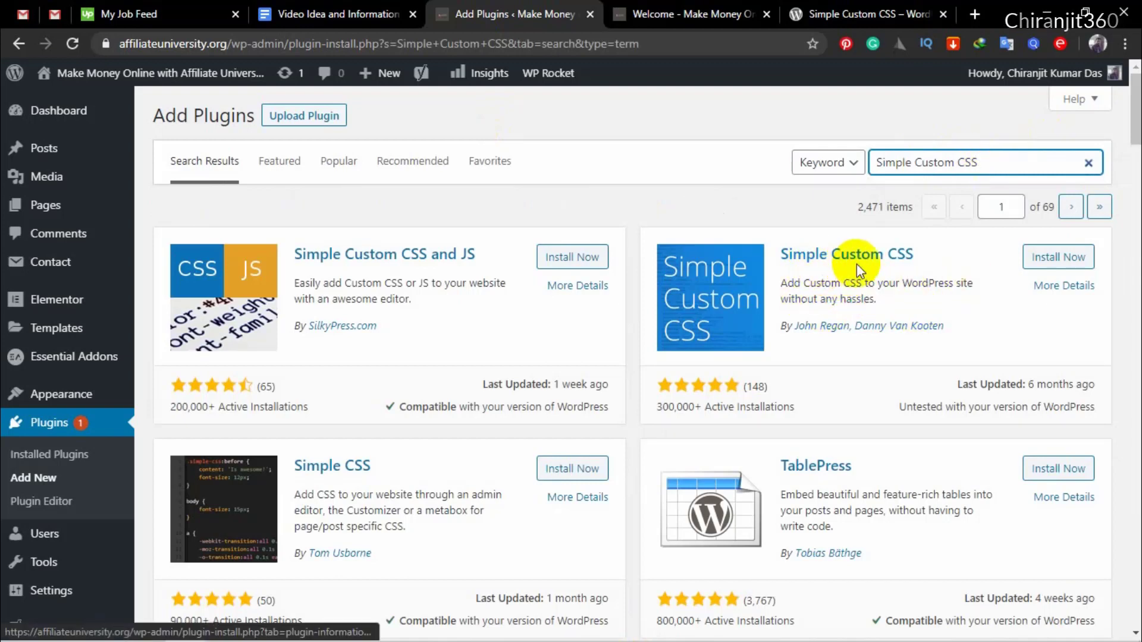
left_click(1047, 257)
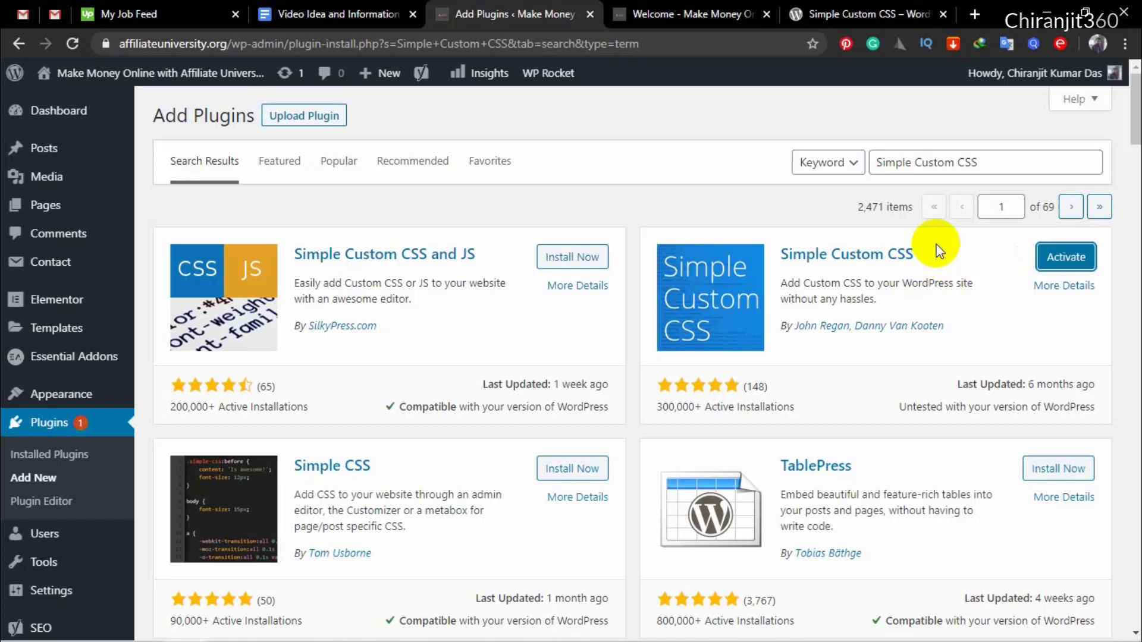
left_click(1050, 254)
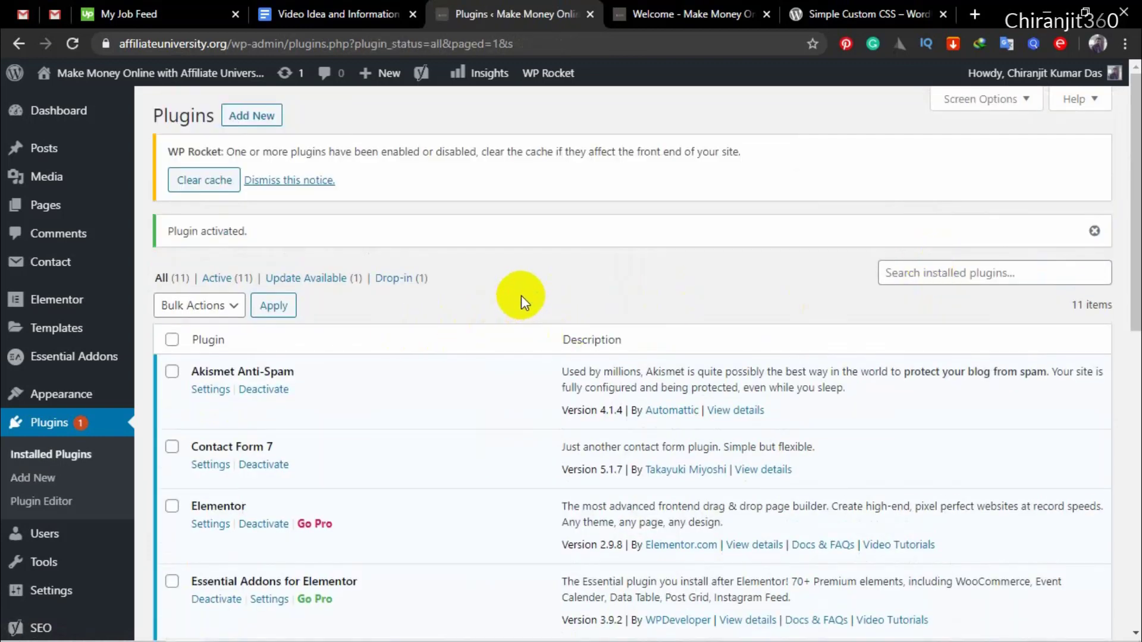
Open the Simple Custom CSS editor via Add CSS and delete its placeholder comment.
scroll(521, 295, "down", 1)
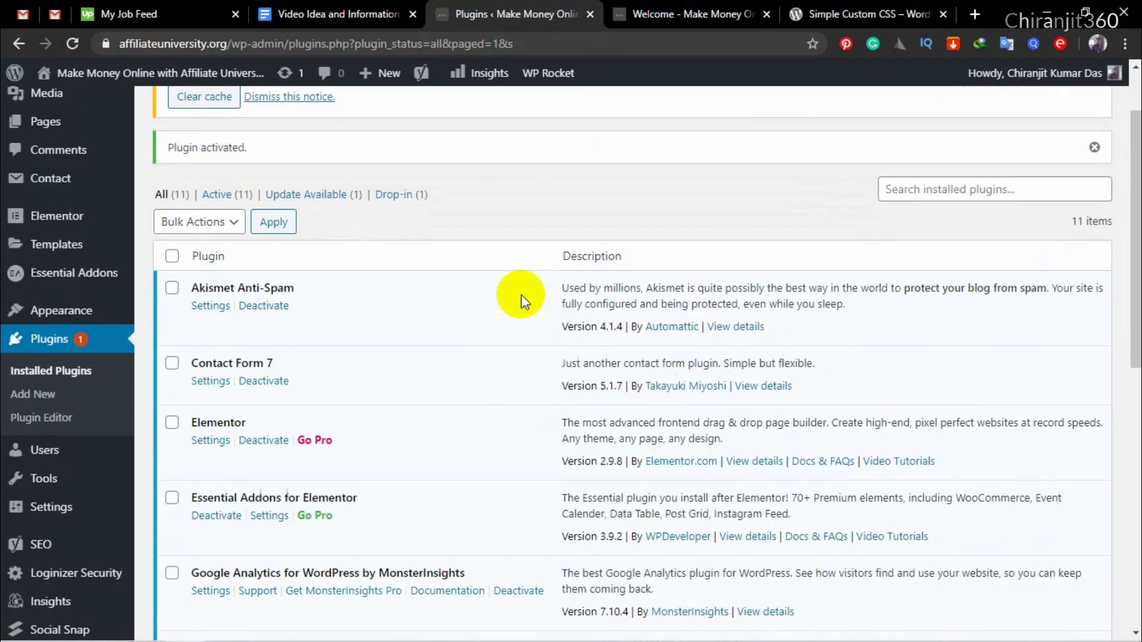
scroll(521, 294, "down", 1)
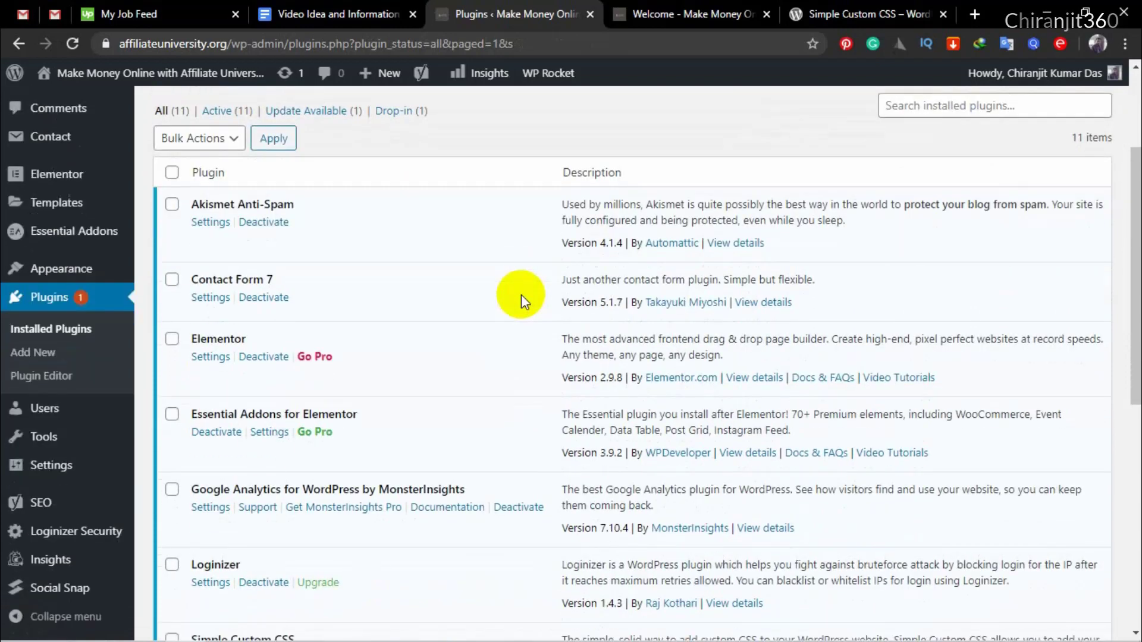
mouse_move(66, 476)
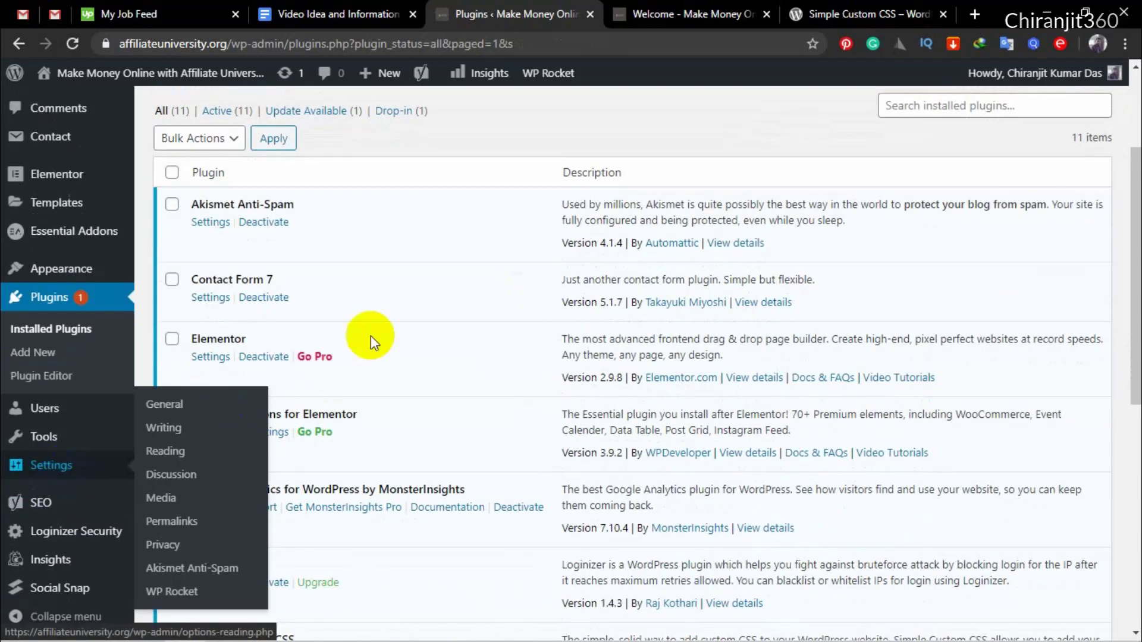
scroll(496, 312, "down", 2)
scroll(497, 313, "down", 2)
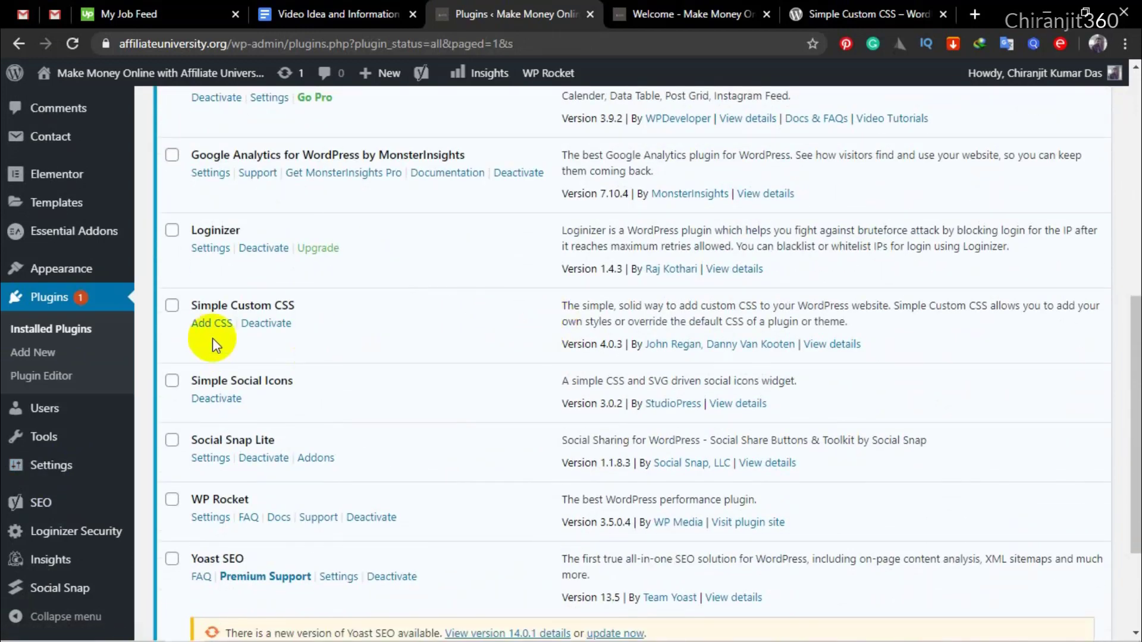
left_click(202, 324)
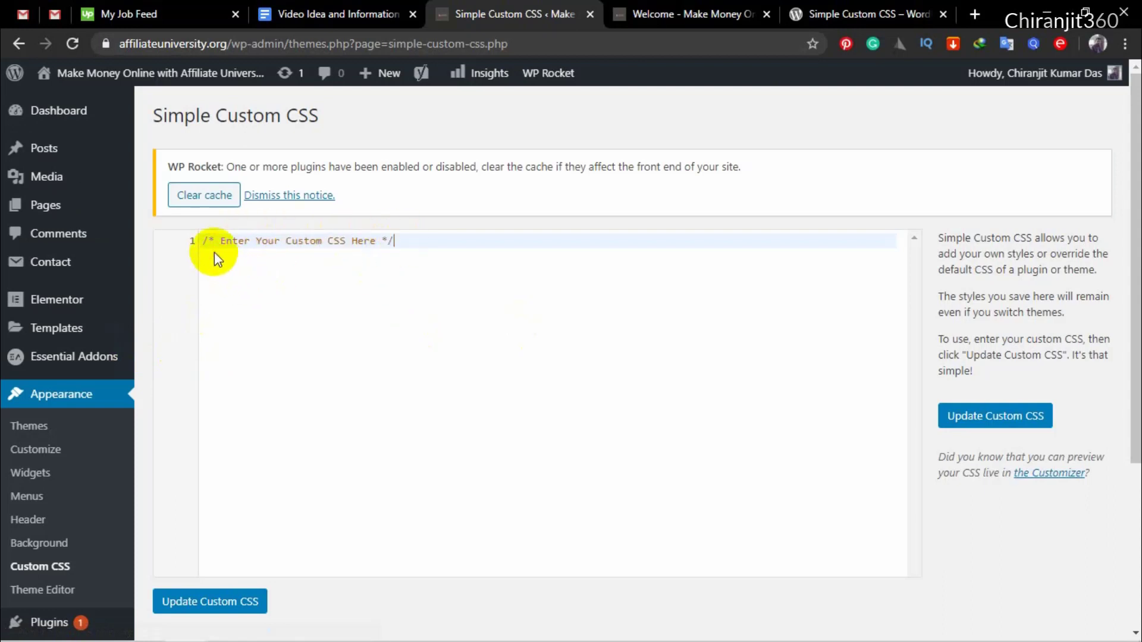
left_click_drag(396, 240, 164, 244)
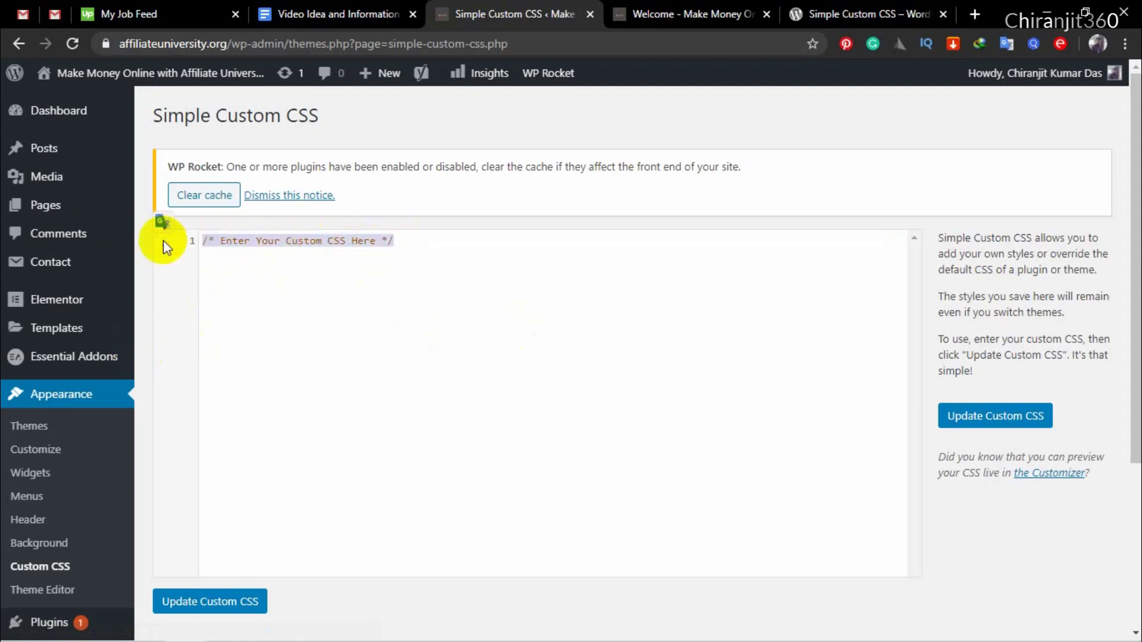
key("BackSpace")
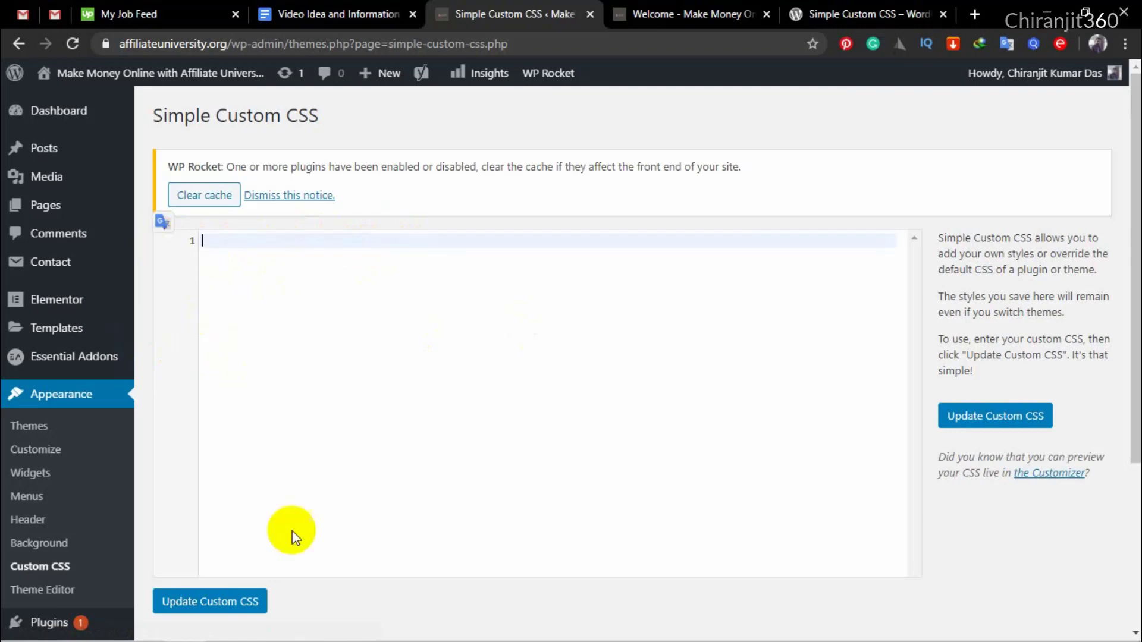
Copy the .entry-meta { display: none; } rule from the Google Docs notes.
left_click(305, 16)
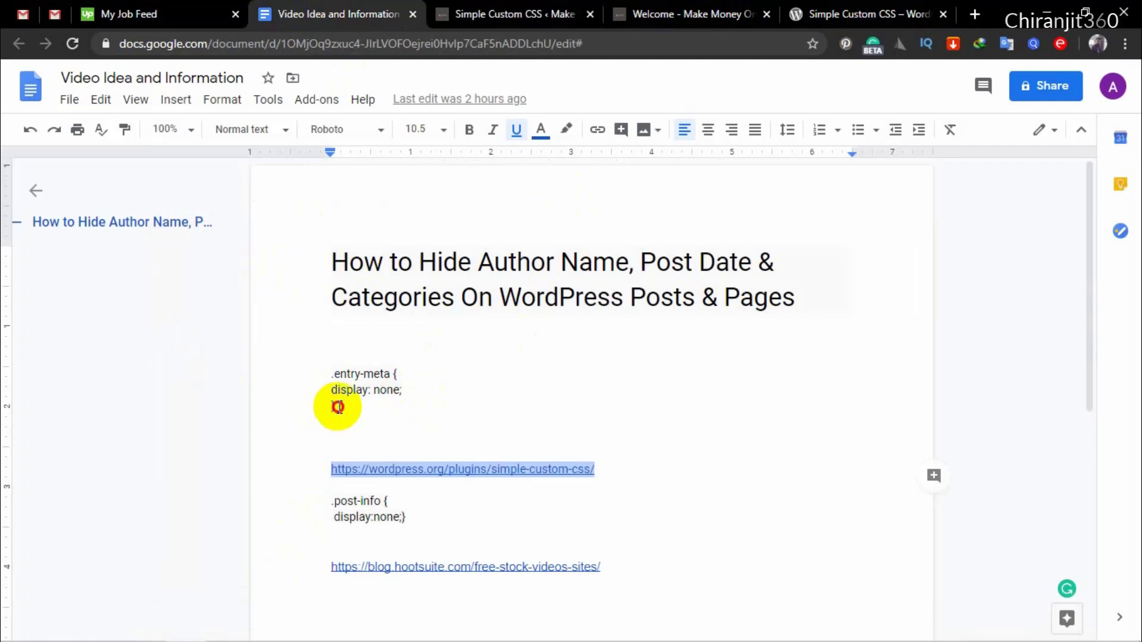
left_click_drag(338, 407, 316, 379)
right_click(346, 376)
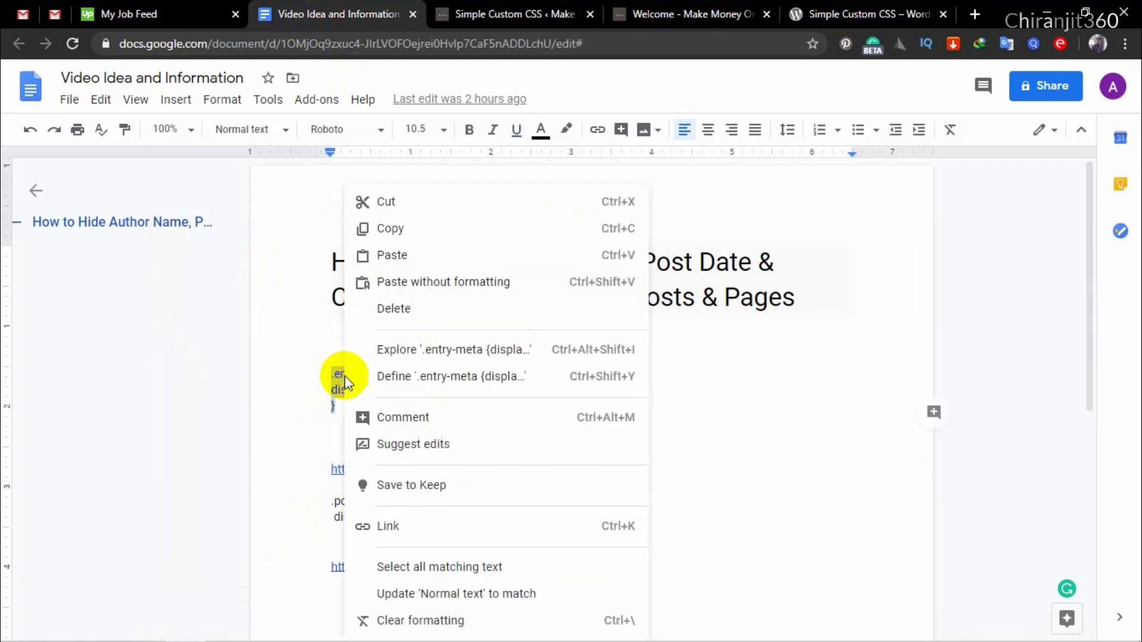
left_click(391, 229)
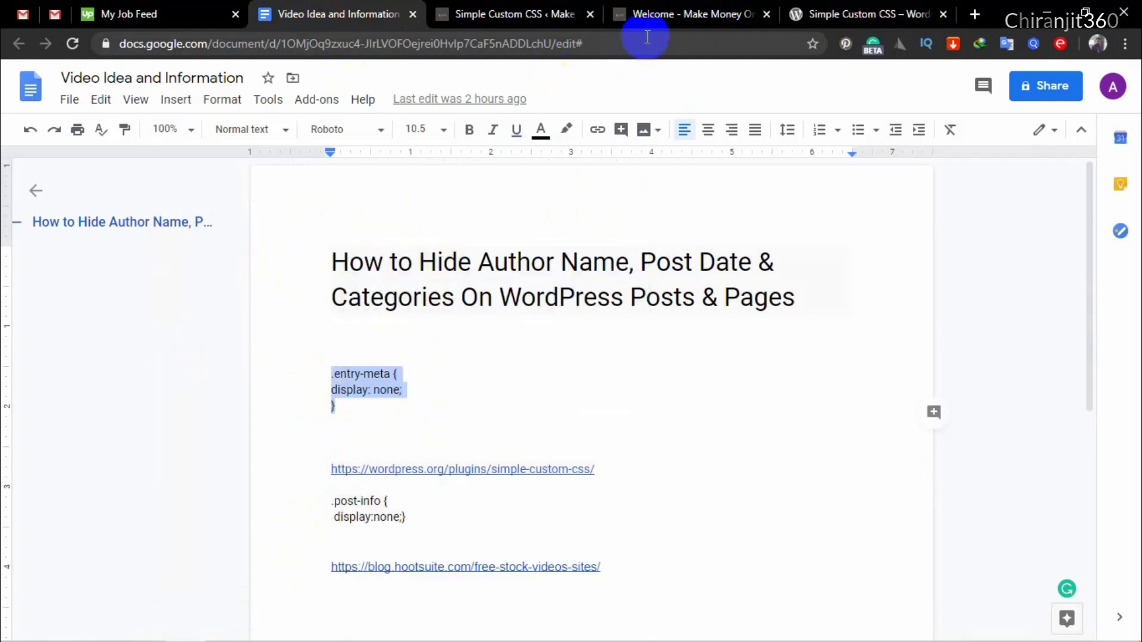
left_click(685, 13)
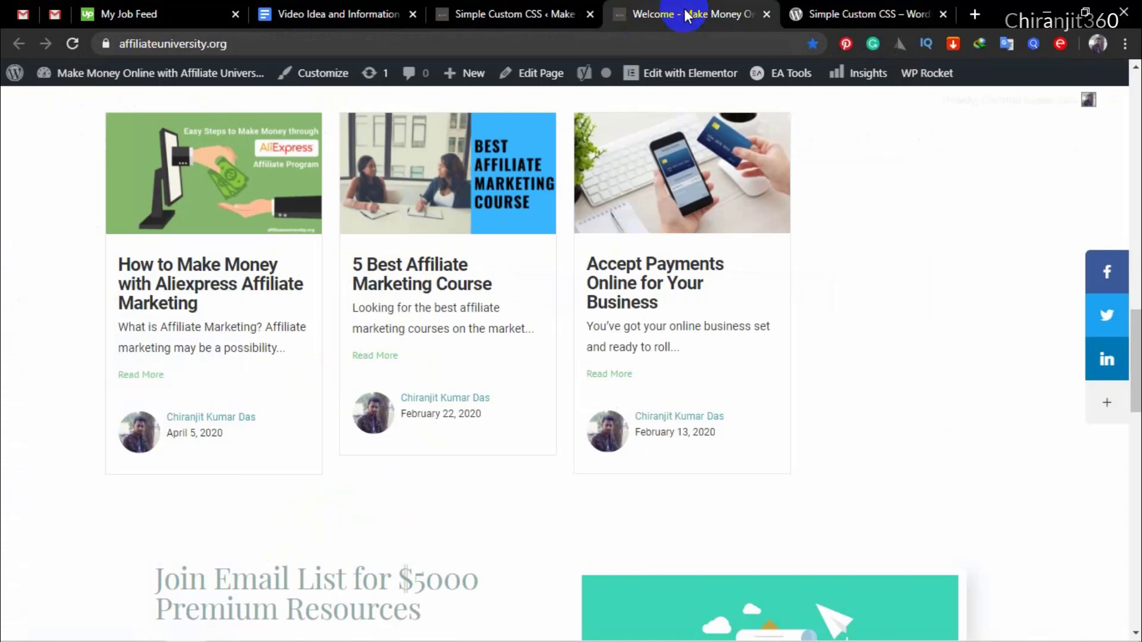
Paste the .entry-meta { display: none; } rule into the editor and save it with Update Custom CSS.
left_click(510, 16)
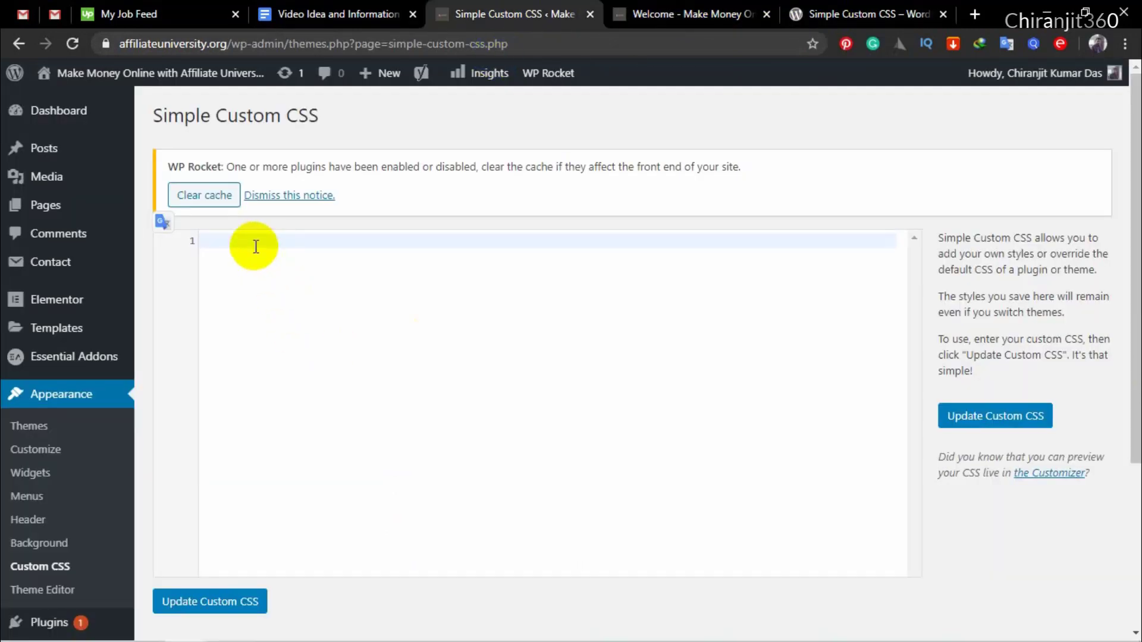
key("ctrl+v")
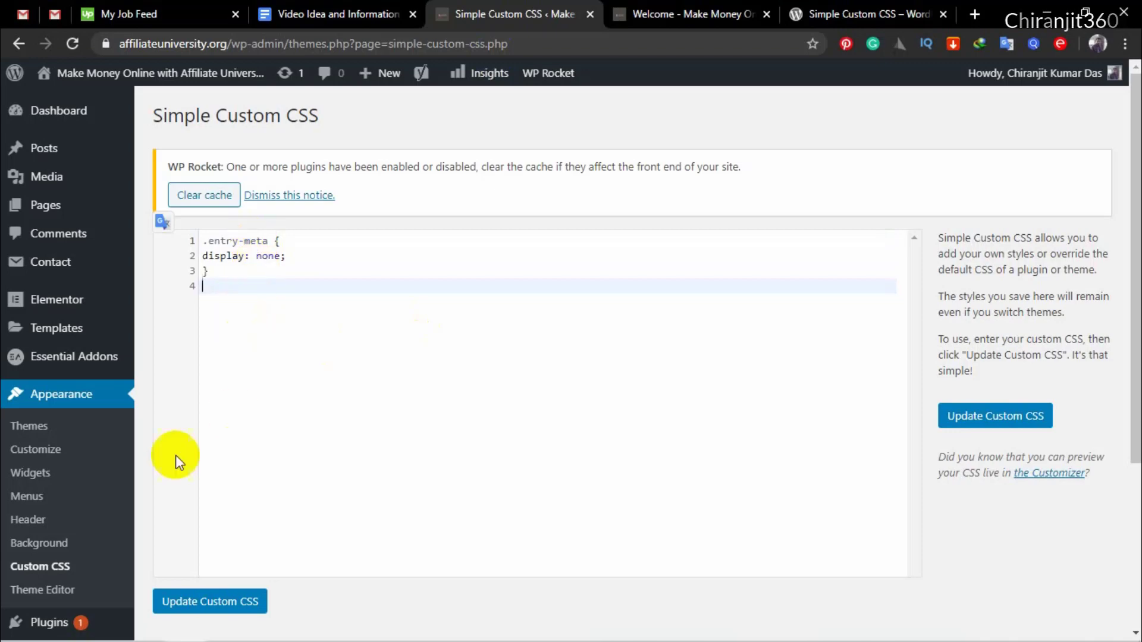
left_click(207, 604)
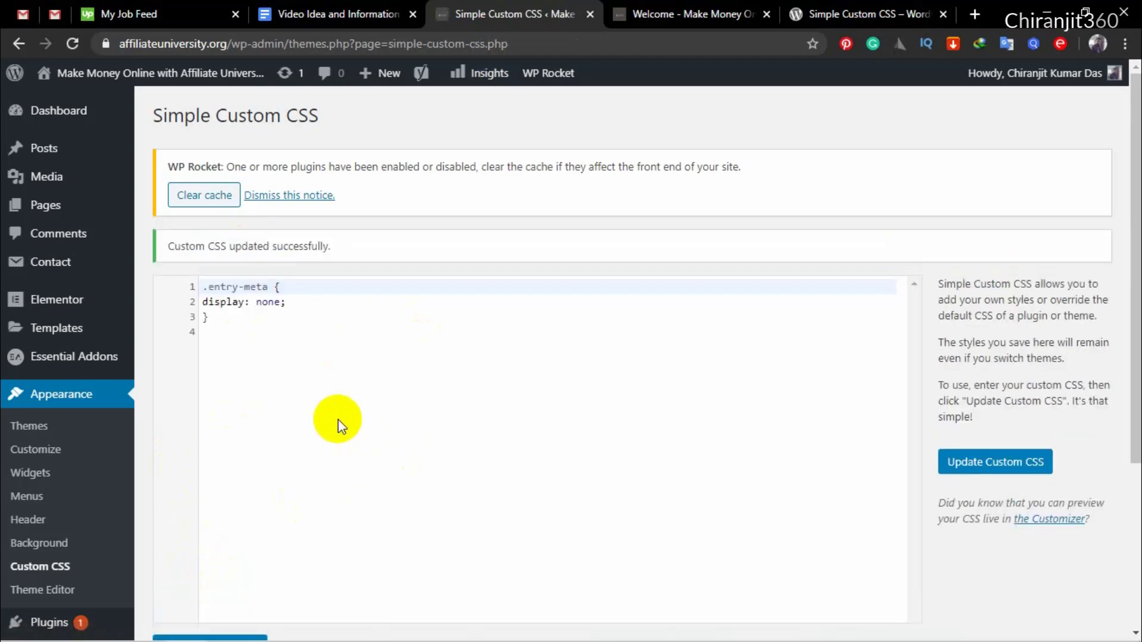
scroll(338, 419, "down", 4)
left_click(222, 407)
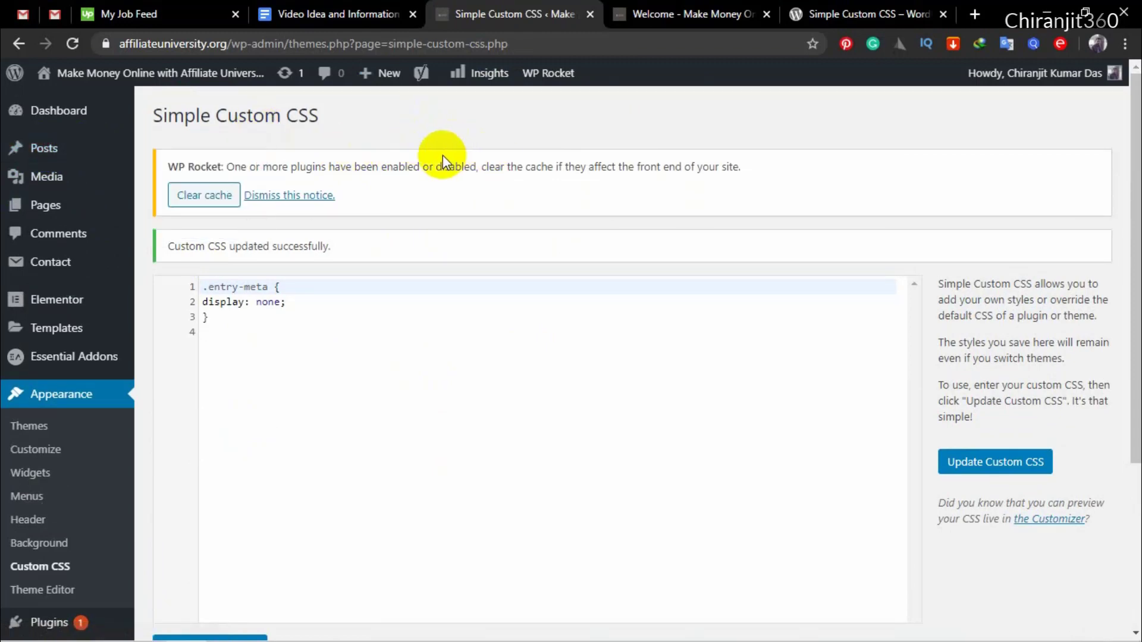
Clear the WP Rocket cache and go back to the top of the site's home page.
left_click(197, 198)
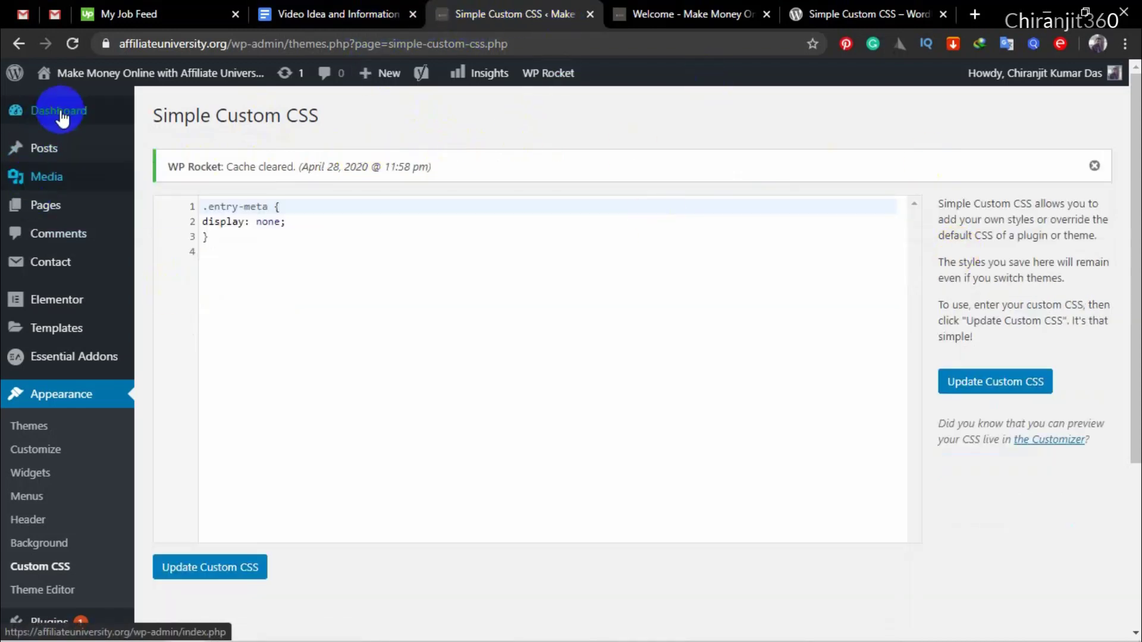
left_click(672, 13)
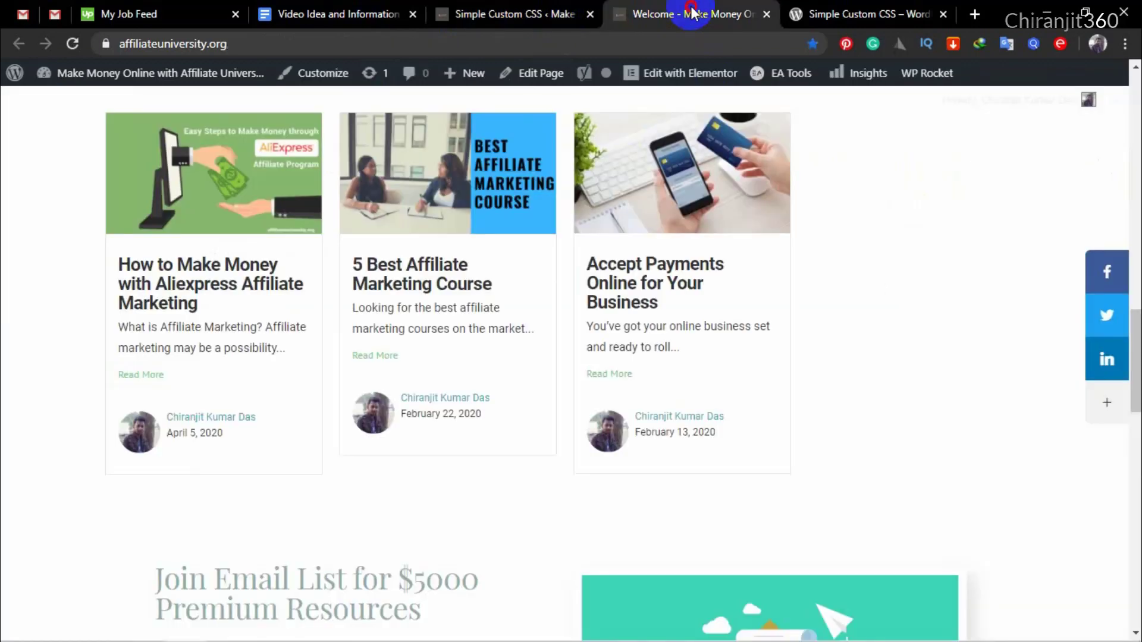
scroll(51, 211, "up", 6)
scroll(51, 211, "up", 6)
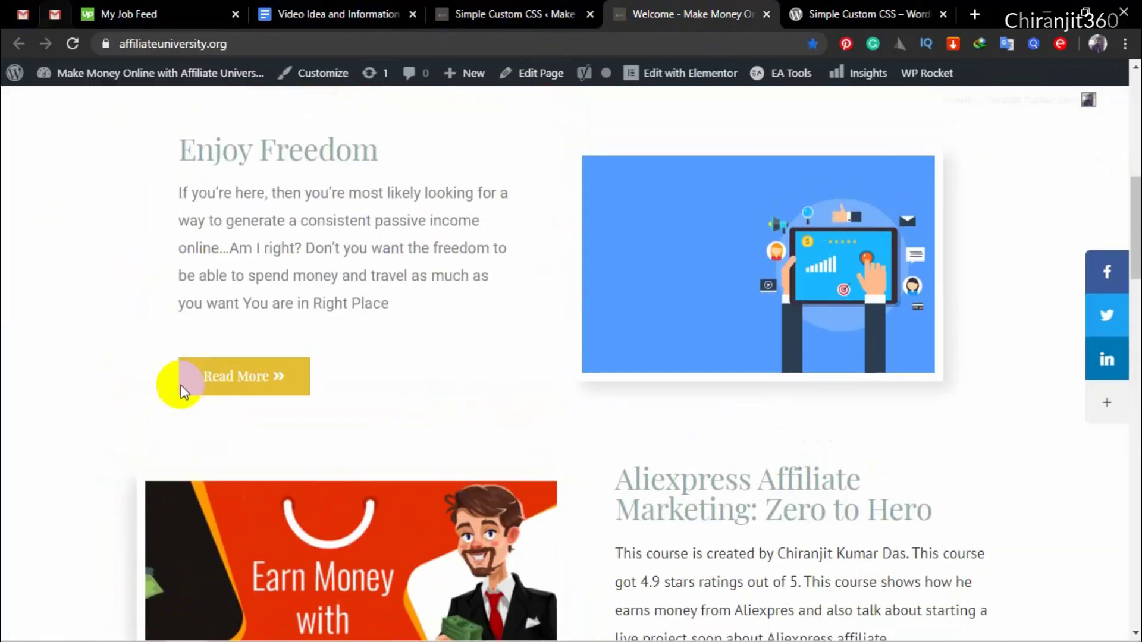
Reload the home page and open the 'How to Make Money with Aliexpress Affiliate Marketing' post.
left_click(649, 19)
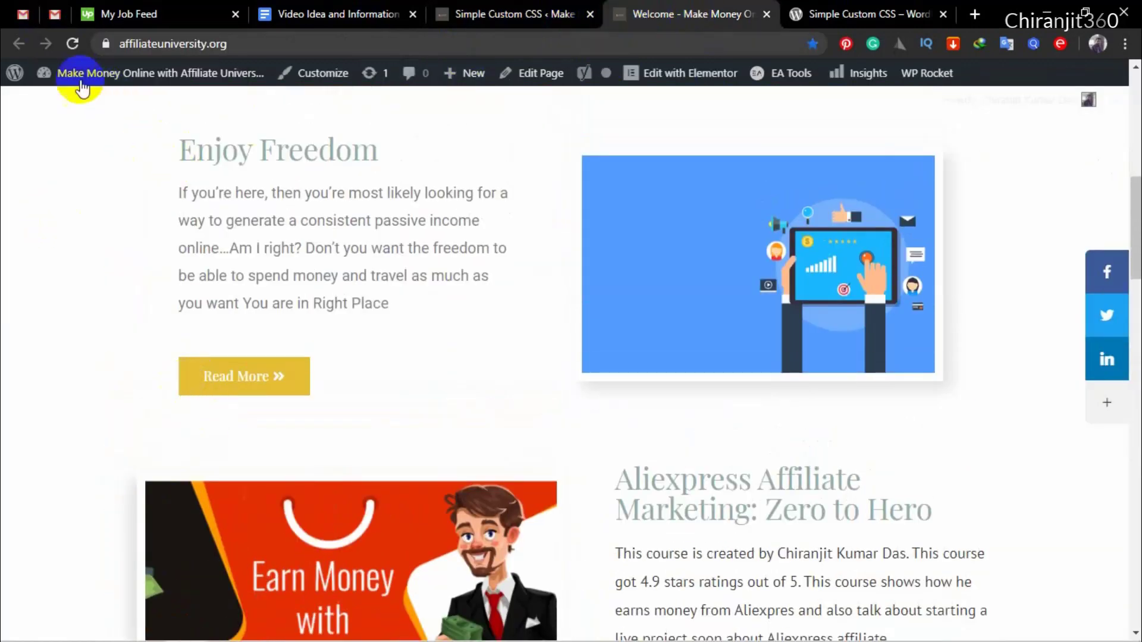
left_click(72, 43)
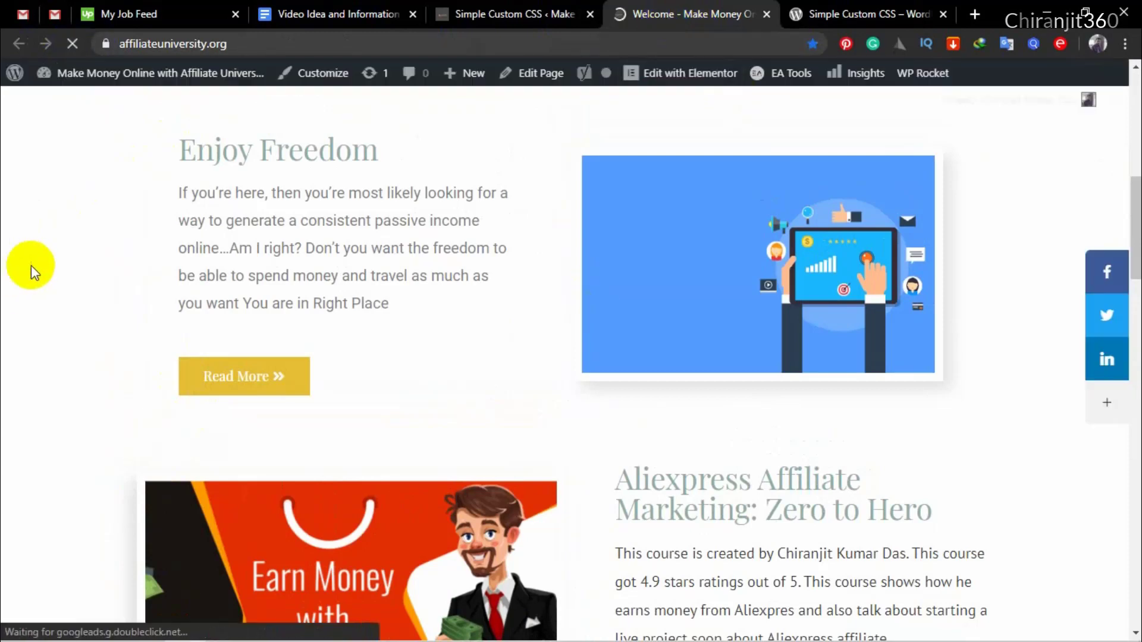
scroll(31, 265, "down", 8)
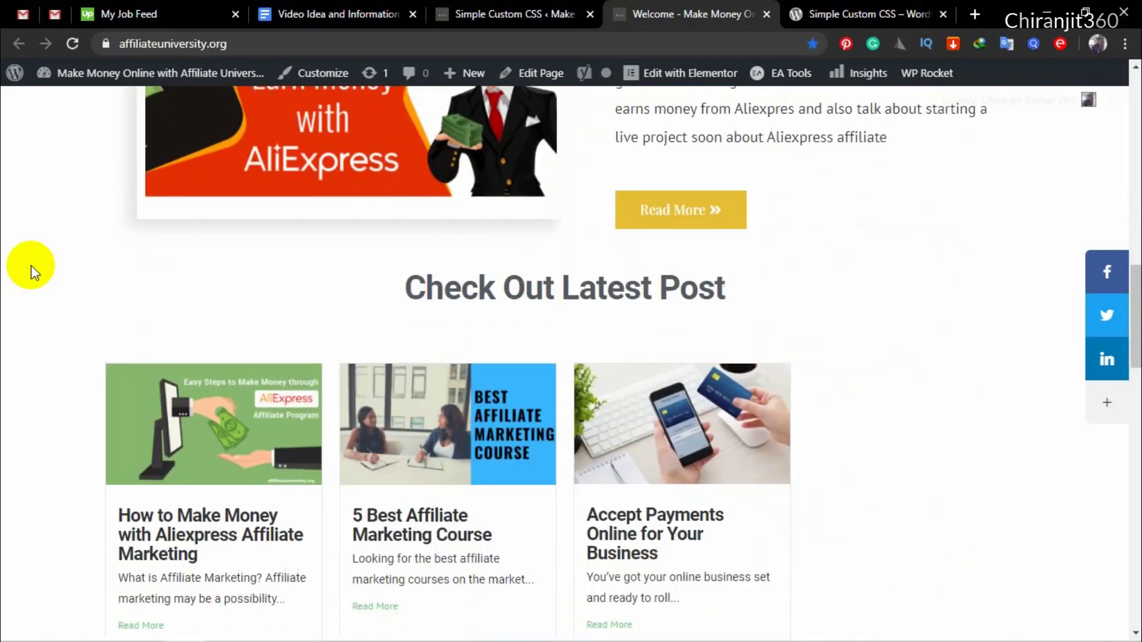
scroll(31, 265, "down", 4)
scroll(31, 265, "up", 5)
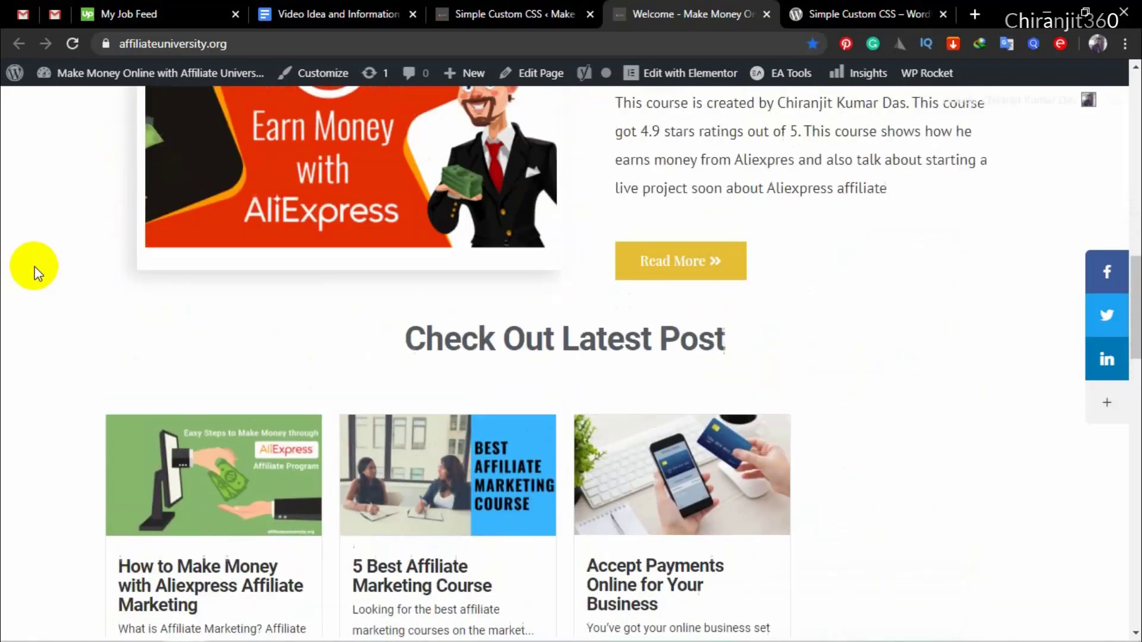
scroll(34, 268, "up", 10)
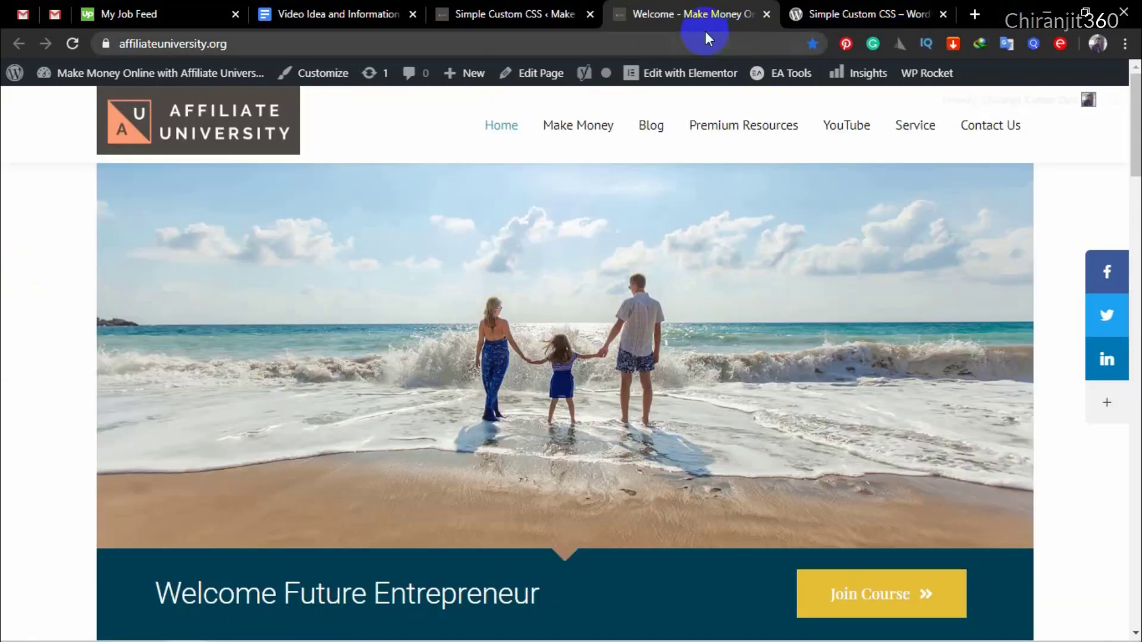
scroll(527, 237, "down", 18)
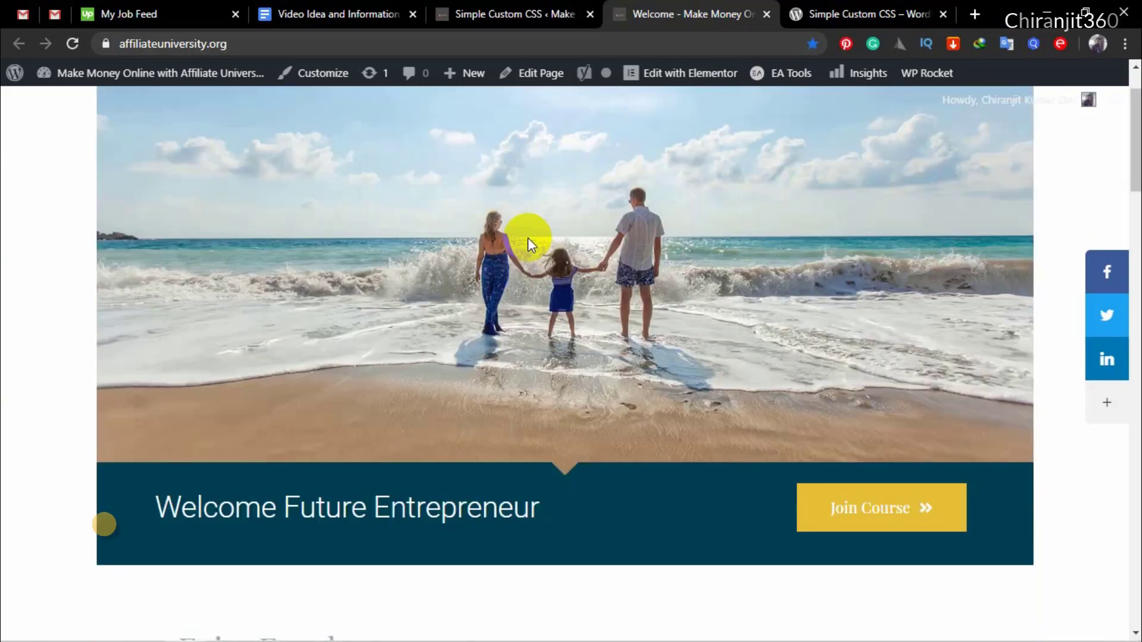
scroll(531, 250, "down", 3)
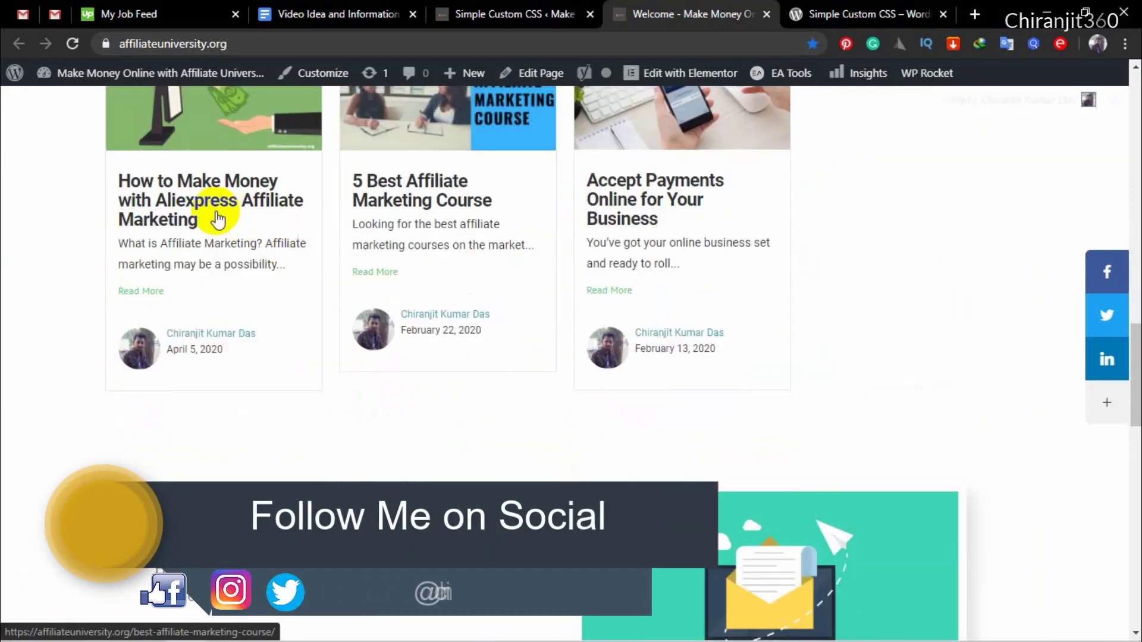
left_click(178, 183)
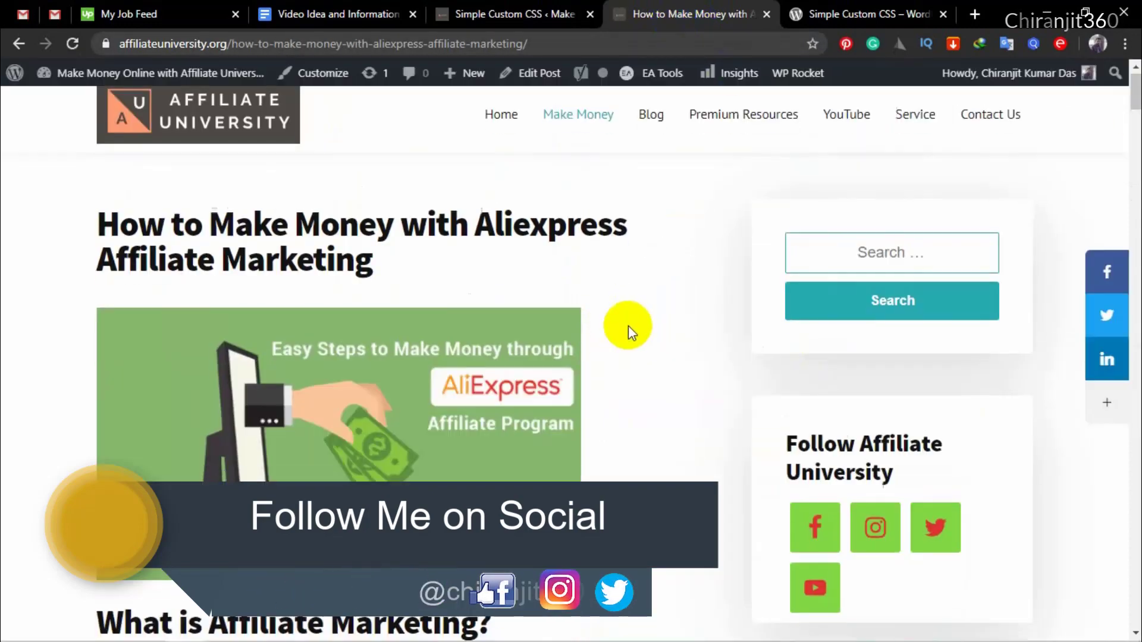
Scroll through the AliExpress post, confirming no date or author appears under the title.
scroll(653, 340, "down", 5)
scroll(653, 340, "up", 5)
scroll(654, 345, "down", 20)
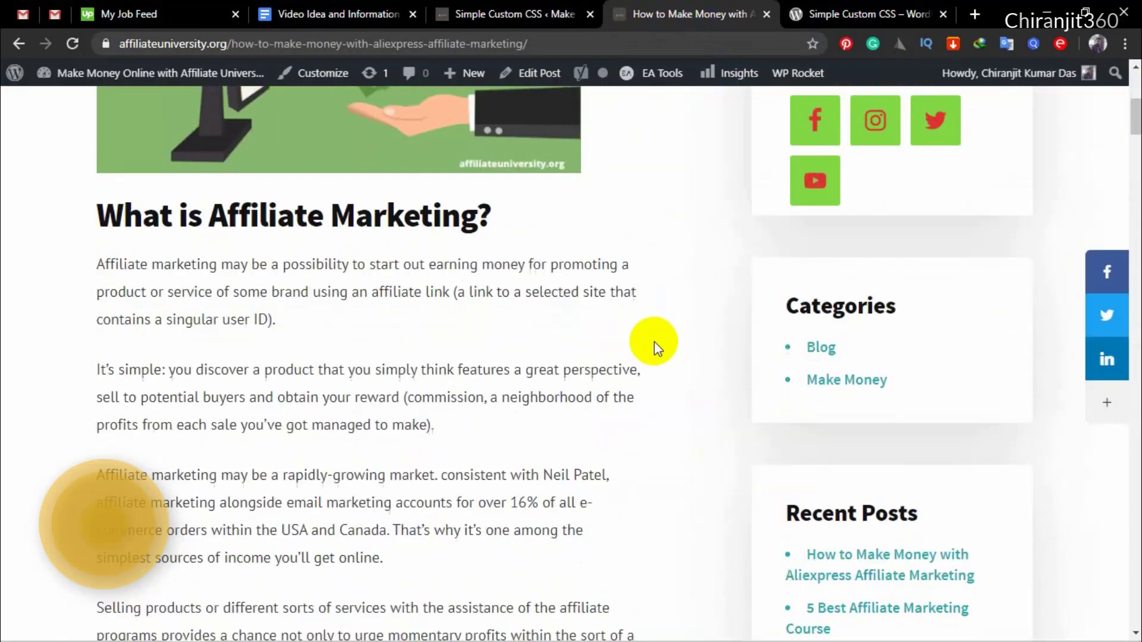
scroll(654, 345, "down", 20)
scroll(654, 345, "down", 20)
scroll(654, 345, "down", 20)
scroll(654, 345, "up", 7)
scroll(612, 355, "up", 3)
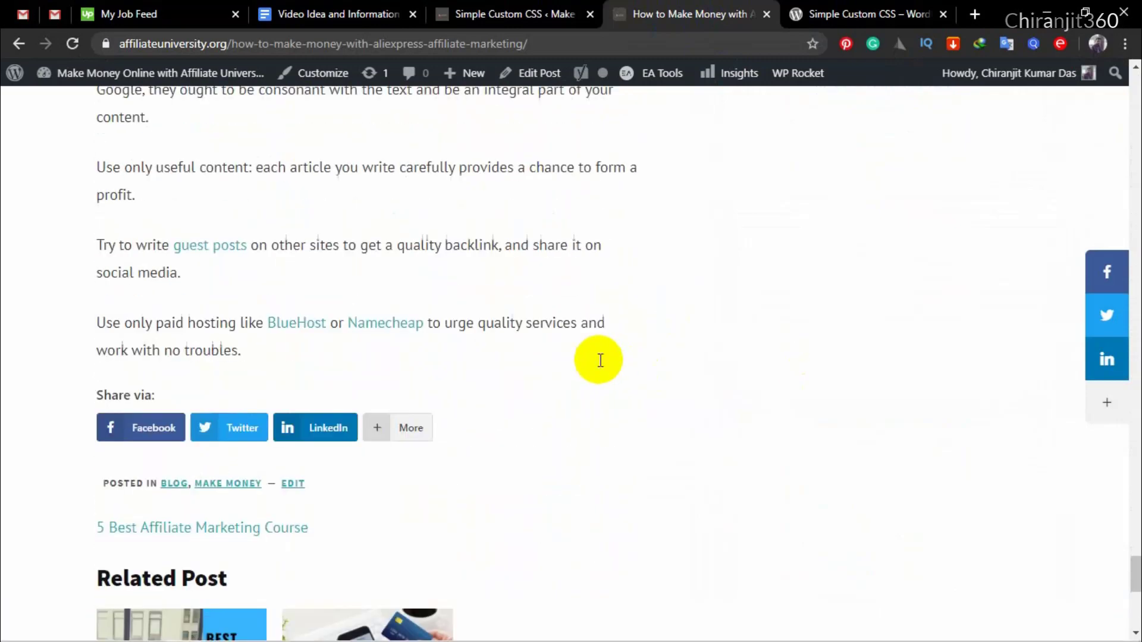
scroll(600, 359, "down", 10)
scroll(603, 355, "up", 12)
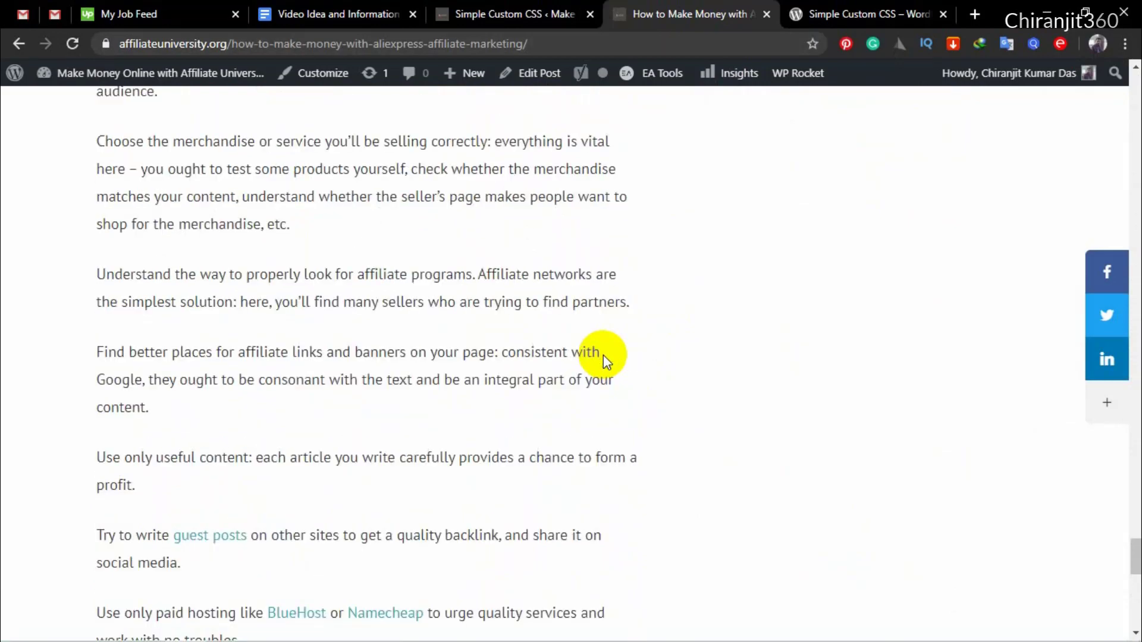
scroll(604, 355, "up", 15)
scroll(603, 348, "up", 20)
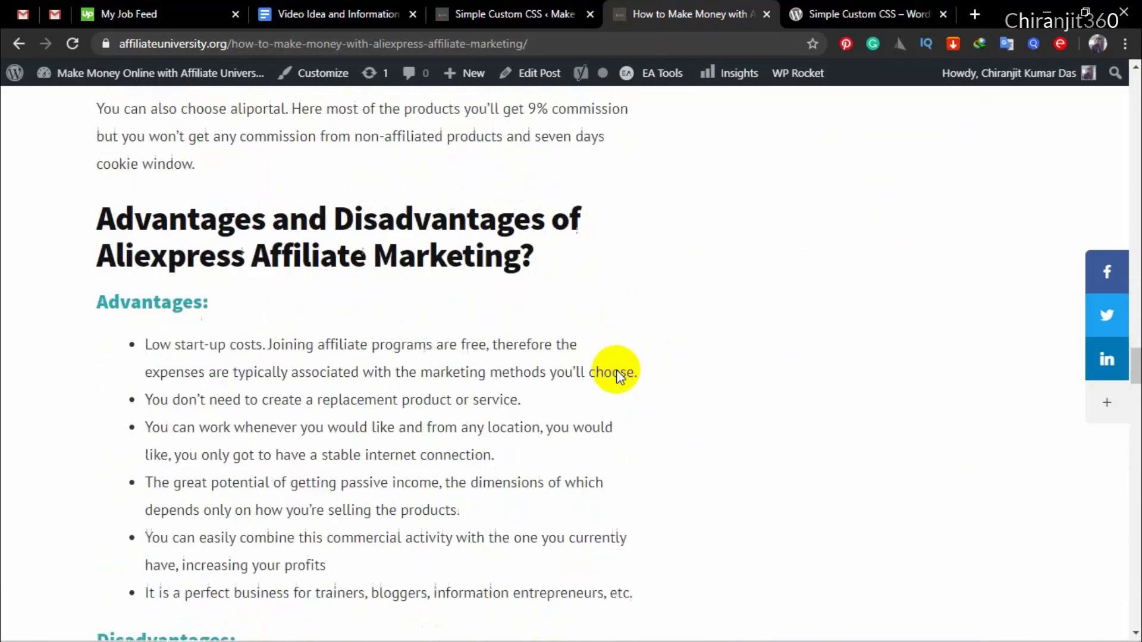
scroll(669, 520, "up", 20)
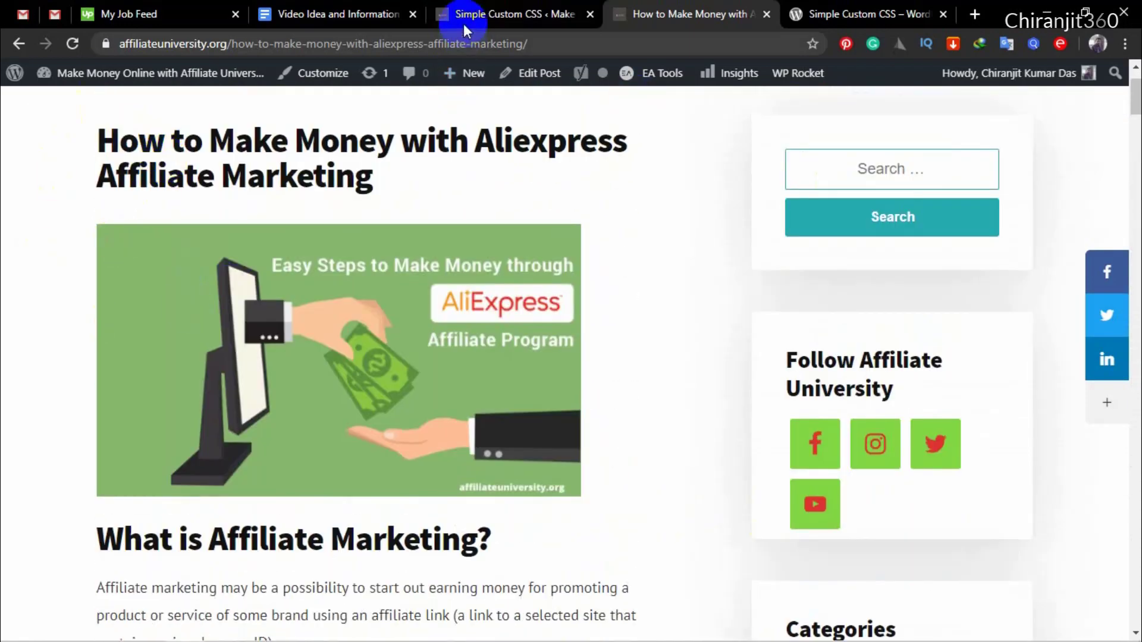
Select part of the post title text to inspect the title area, then clear the selection.
left_click(683, 17)
left_click_drag(96, 134, 103, 132)
left_click(492, 72)
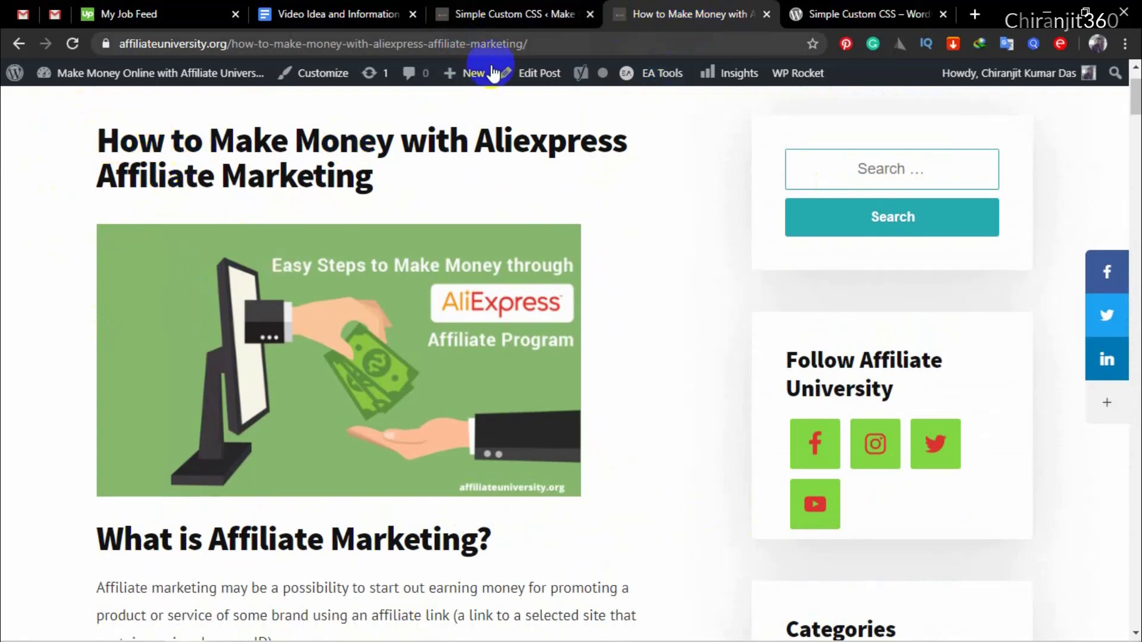
left_click_drag(118, 138, 101, 124)
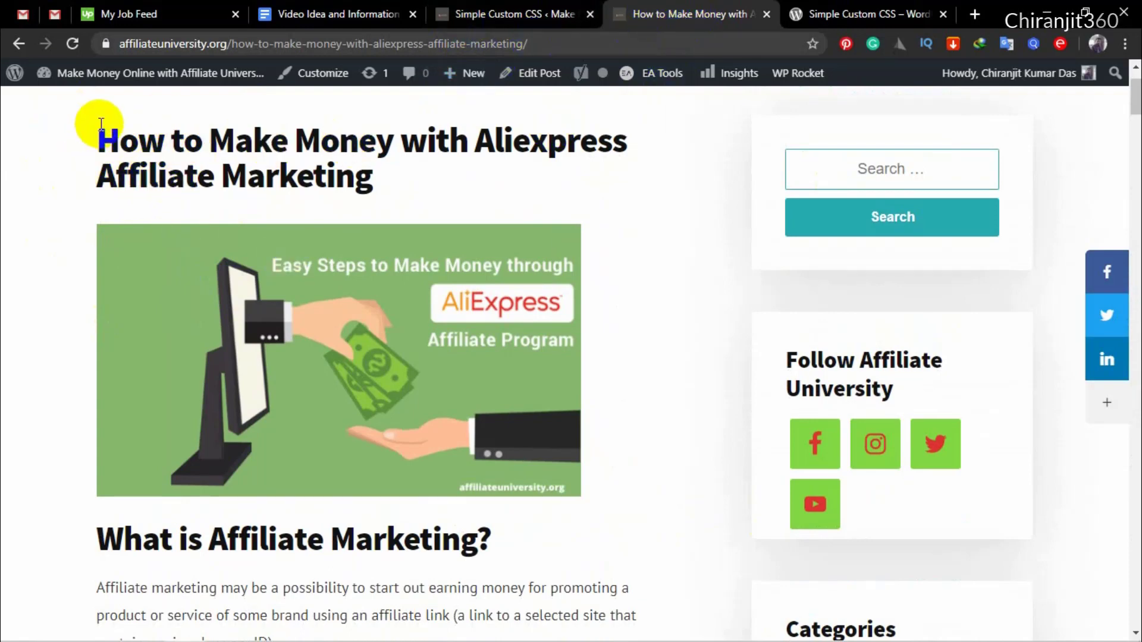
left_click(650, 71)
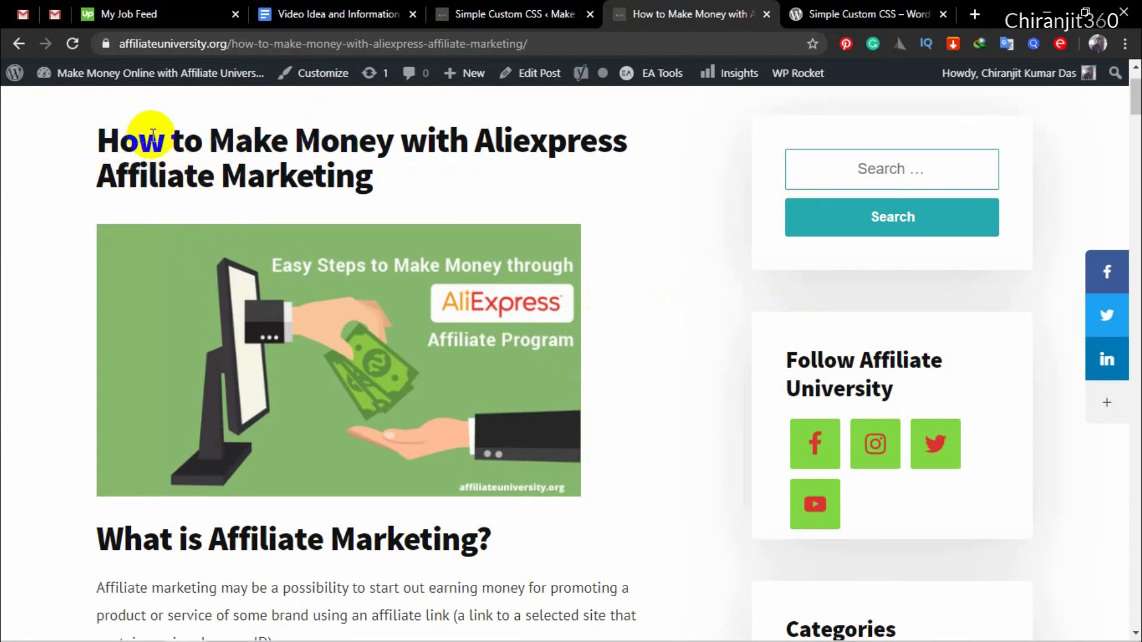
Scroll down through the rest of the post, checking the meta line stays hidden.
scroll(495, 302, "up", 2)
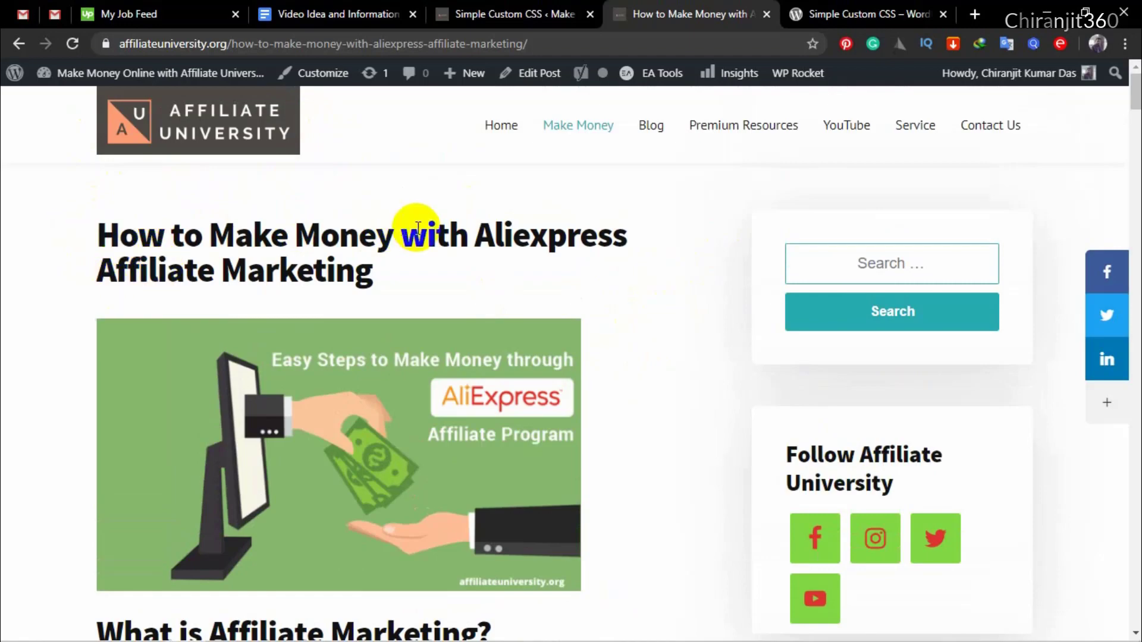
scroll(413, 230, "down", 5)
scroll(217, 441, "up", 5)
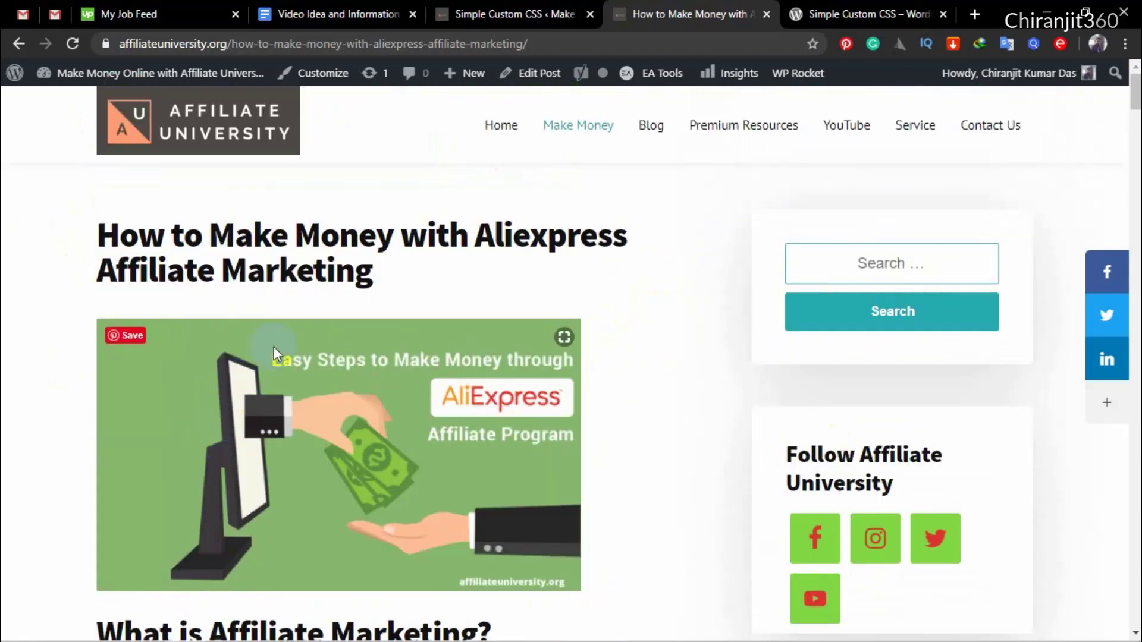
scroll(313, 490, "down", 15)
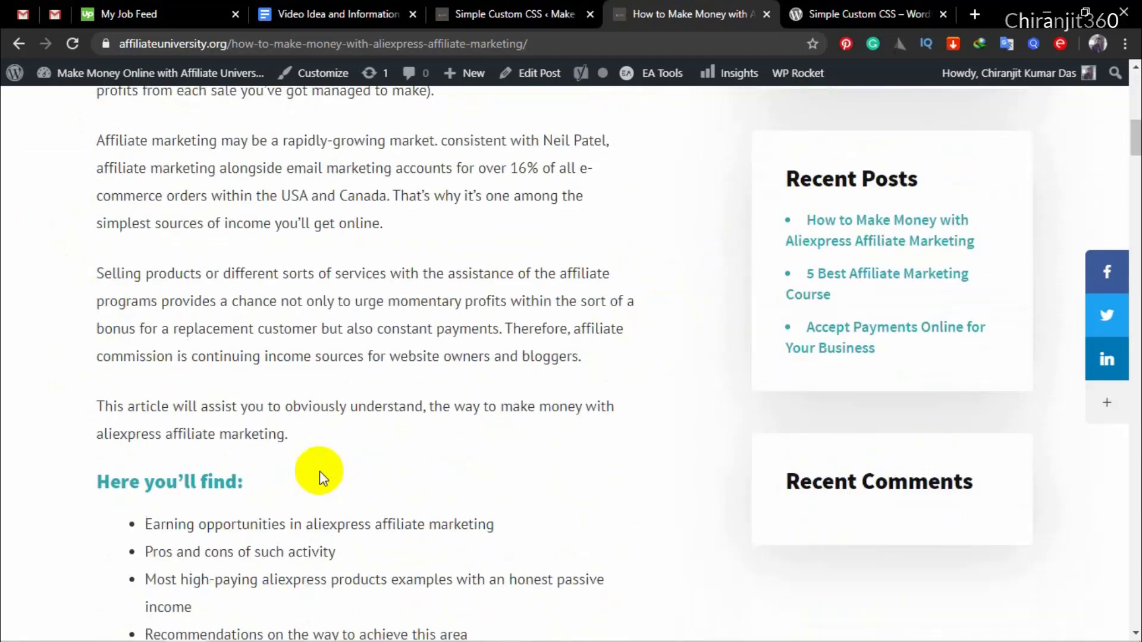
scroll(322, 476, "down", 20)
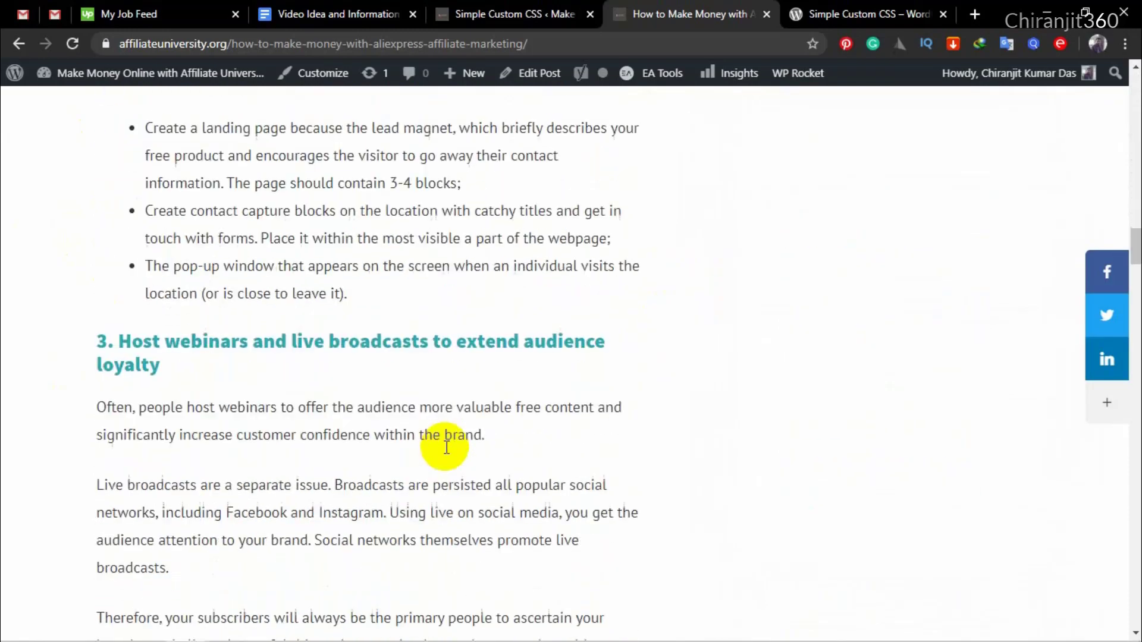
scroll(447, 447, "down", 20)
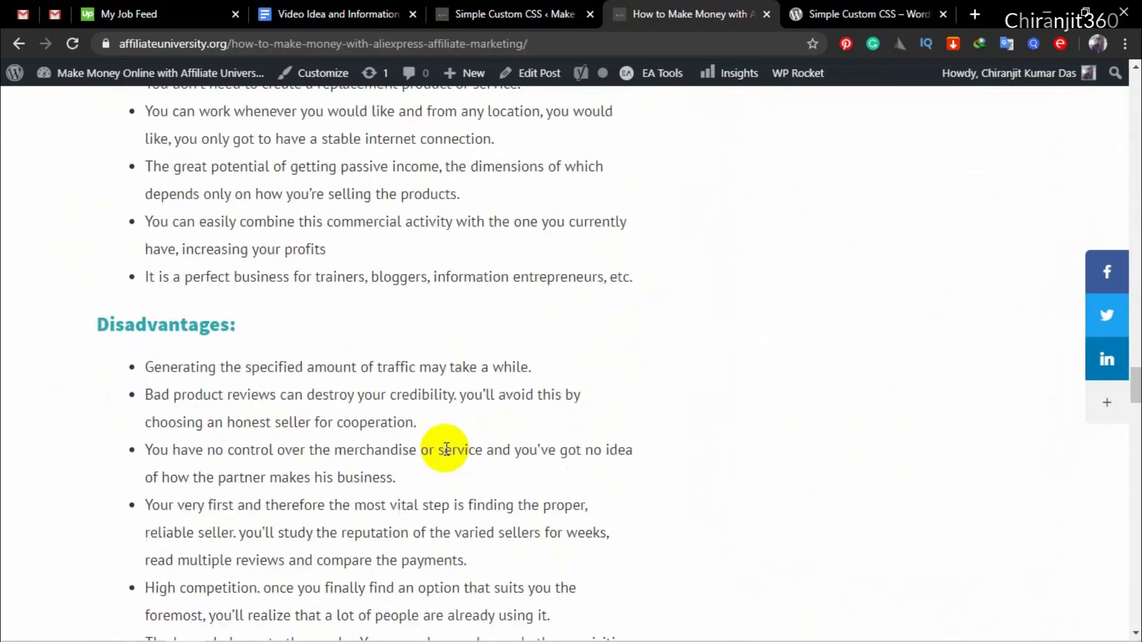
scroll(446, 448, "down", 20)
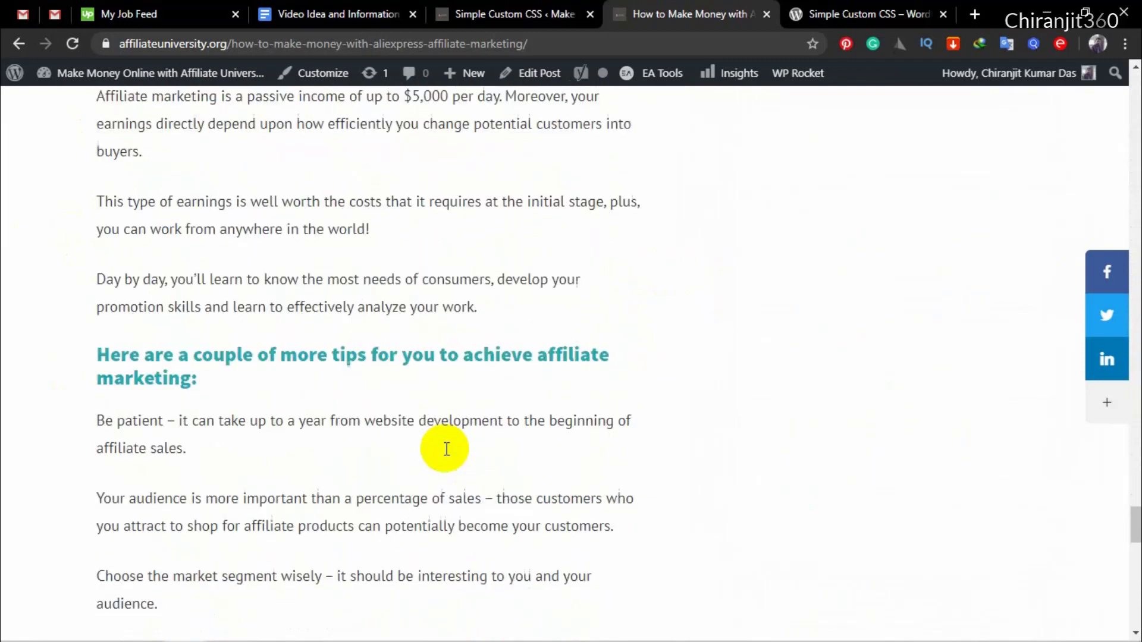
scroll(447, 448, "down", 15)
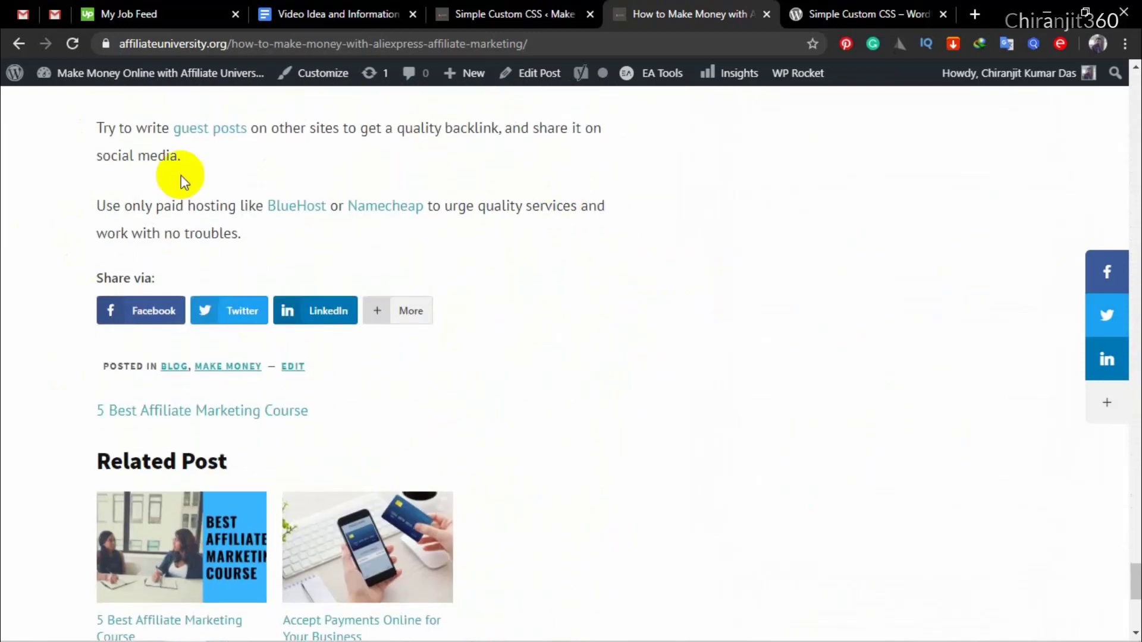
scroll(653, 365, "down", 7)
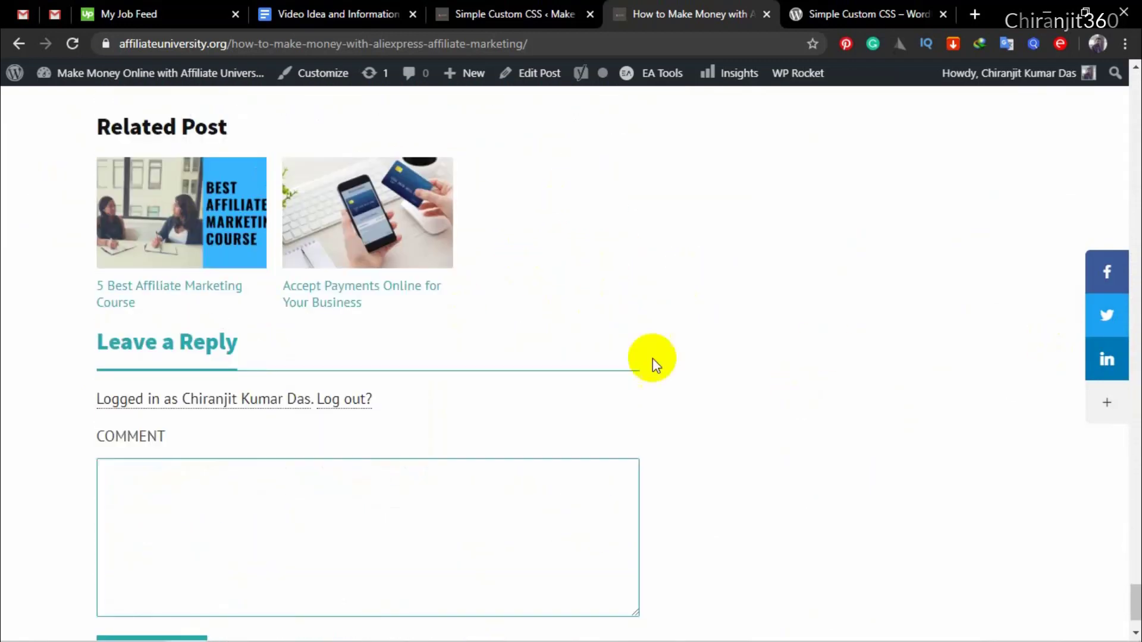
scroll(619, 444, "up", 7)
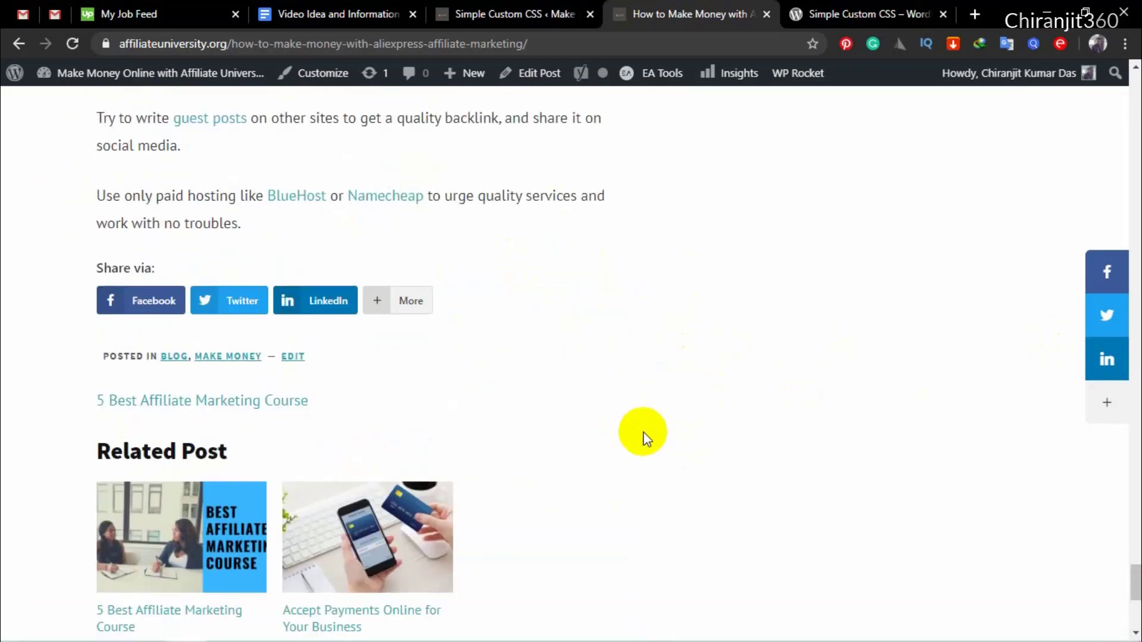
scroll(627, 434, "down", 4)
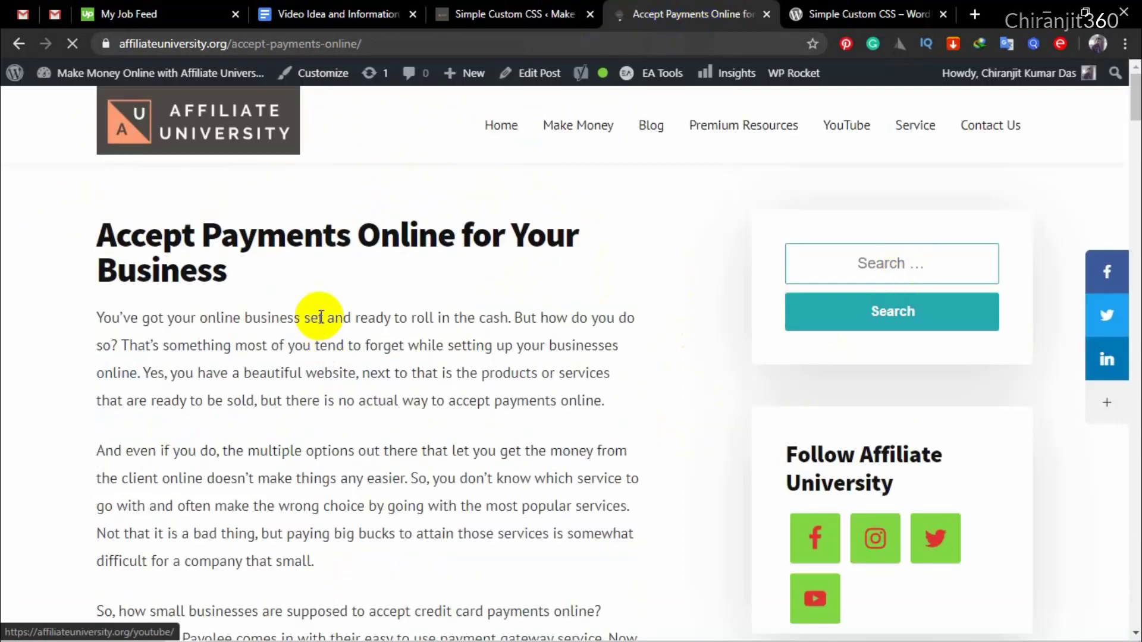
Scroll through the Accept Payments Online post to verify no date or author meta appears.
scroll(419, 273, "down", 15)
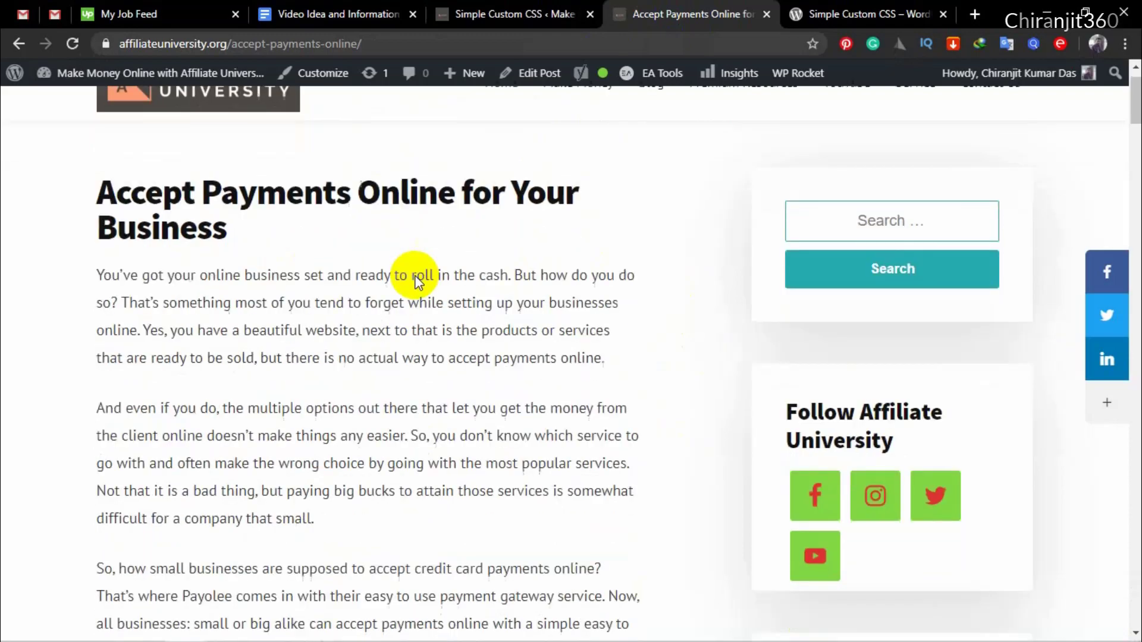
scroll(420, 278, "down", 20)
scroll(420, 280, "down", 20)
scroll(422, 279, "up", 6)
scroll(422, 278, "up", 1)
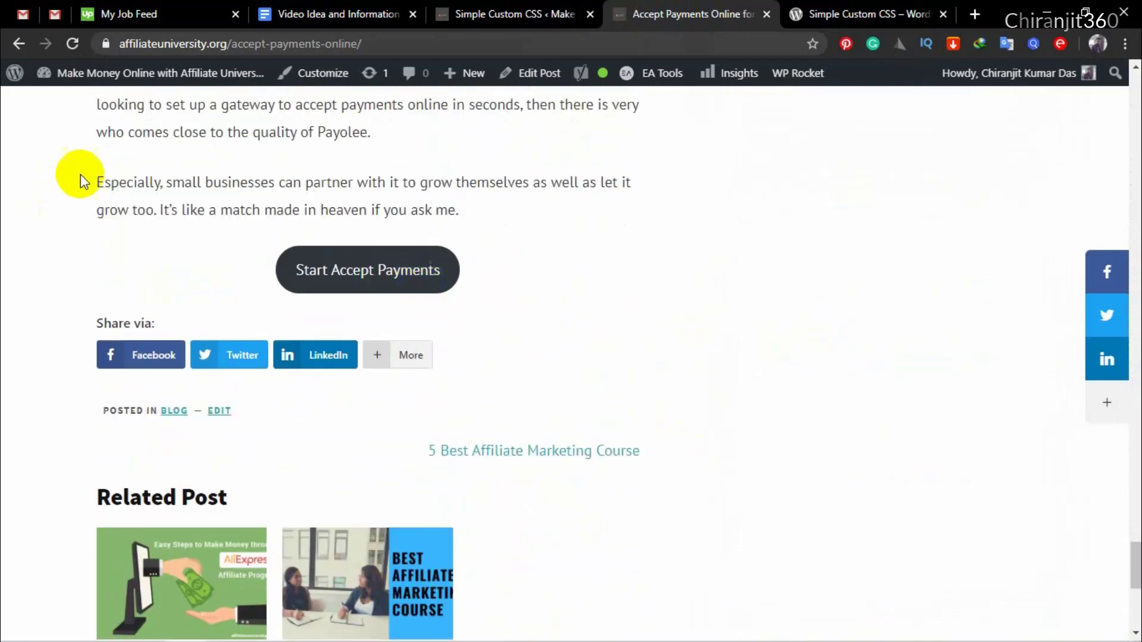
scroll(653, 349, "down", 4)
scroll(655, 355, "up", 20)
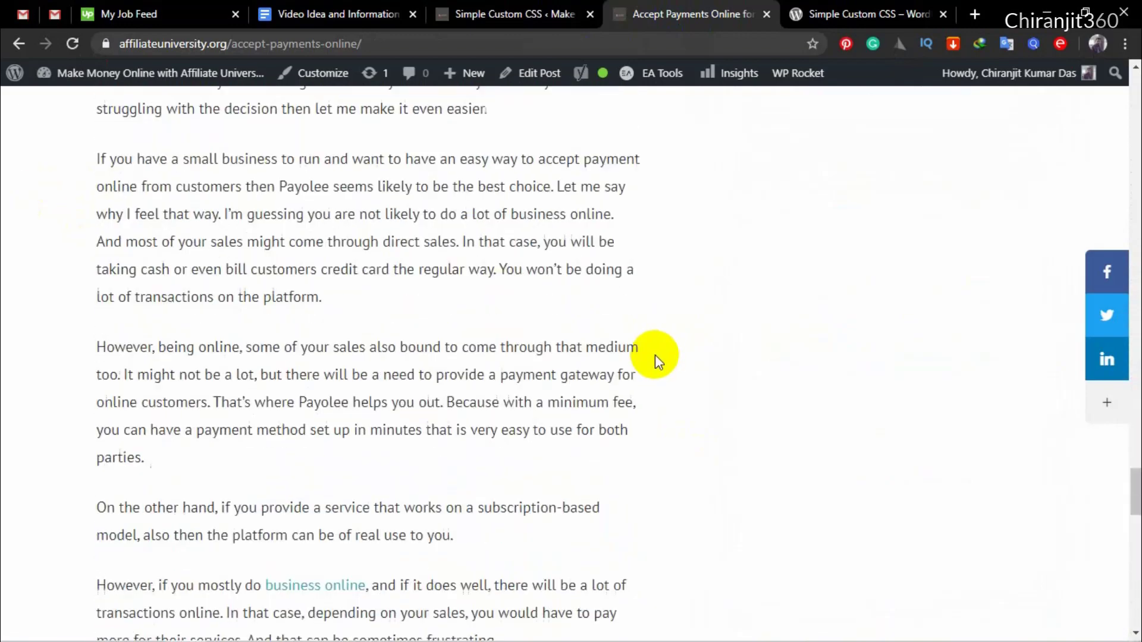
scroll(655, 354, "up", 12)
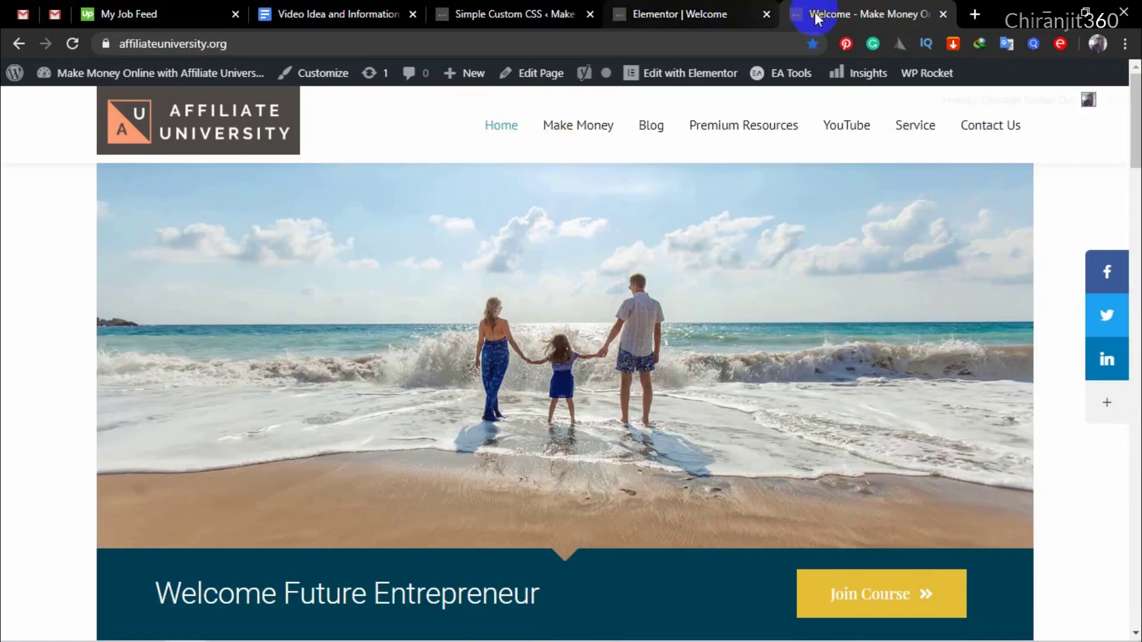
left_click(678, 17)
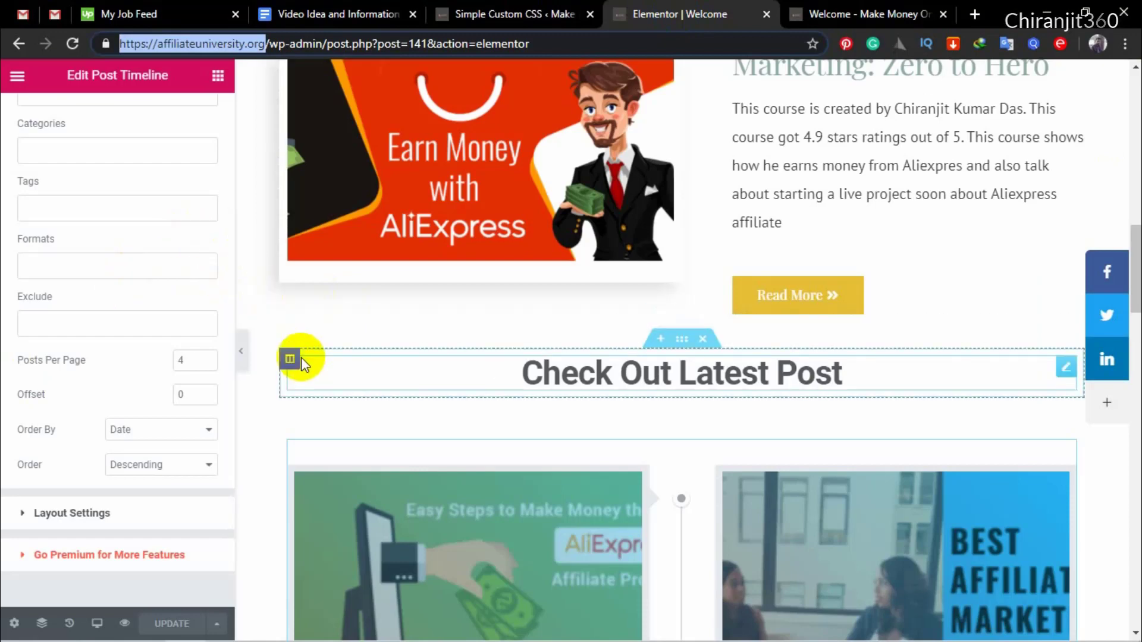
left_click(650, 27)
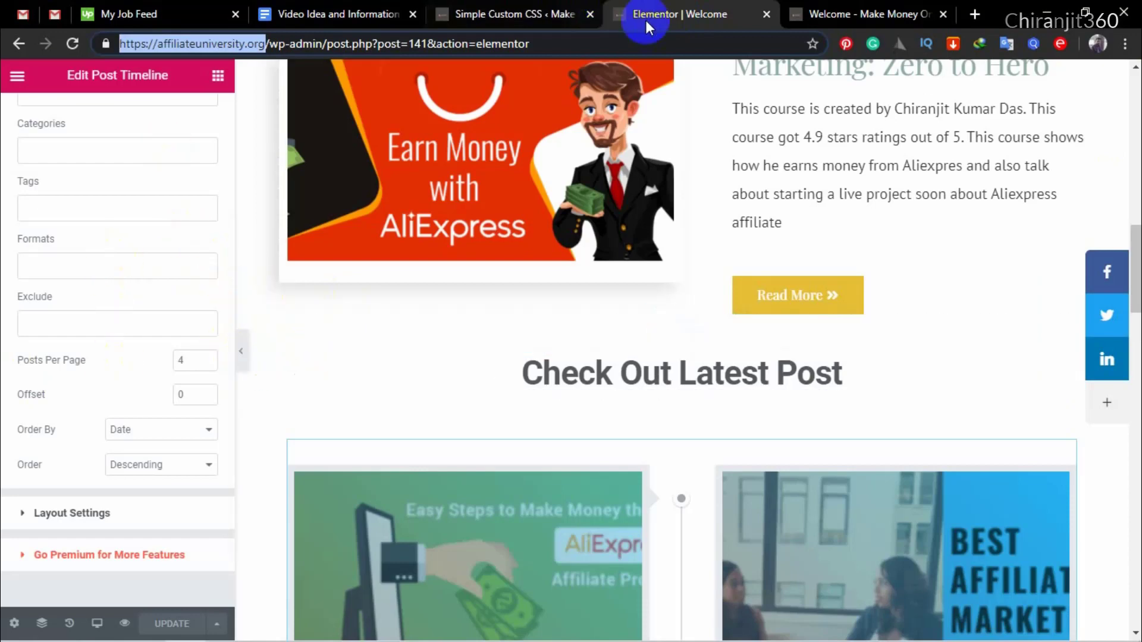
scroll(357, 473, "down", 4)
left_click(840, 26)
scroll(337, 383, "down", 20)
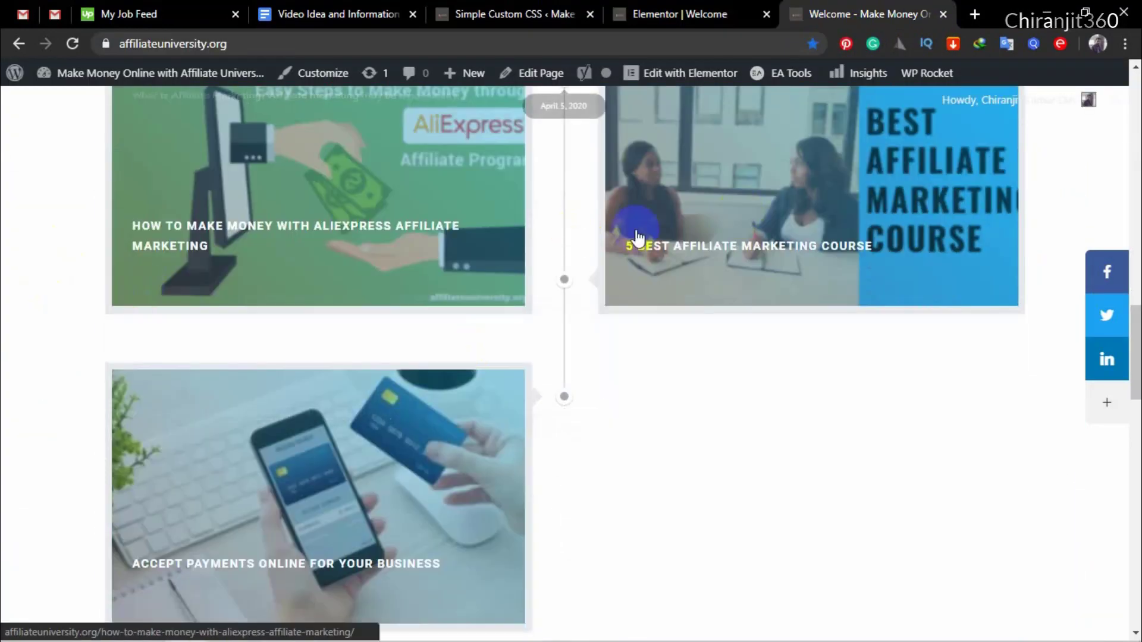
scroll(434, 345, "up", 3)
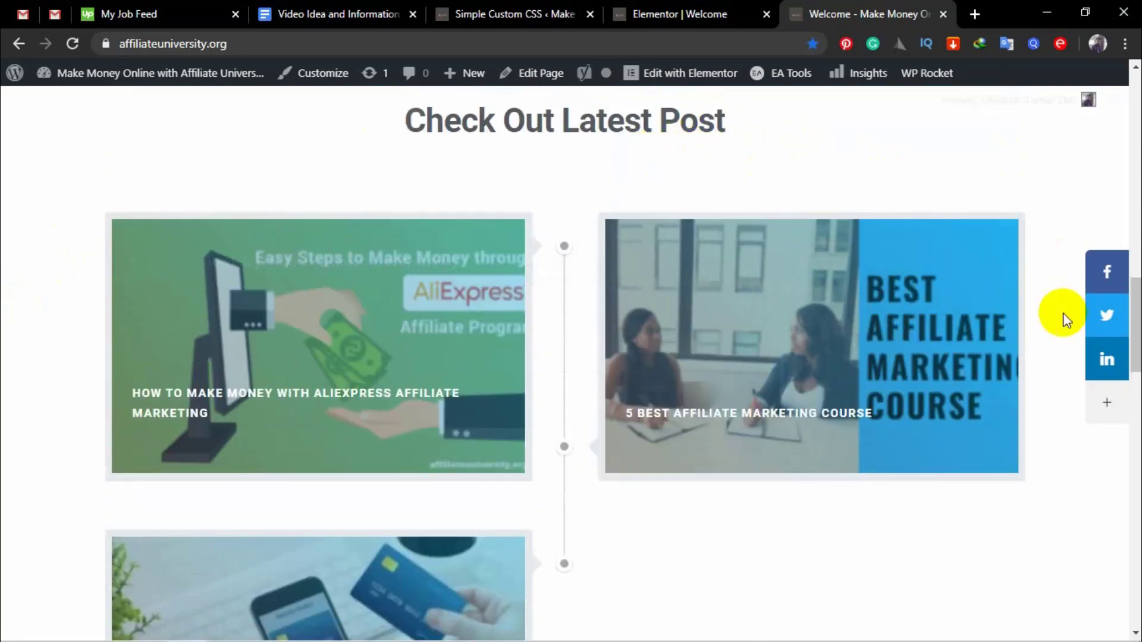
scroll(1063, 313, "down", 7)
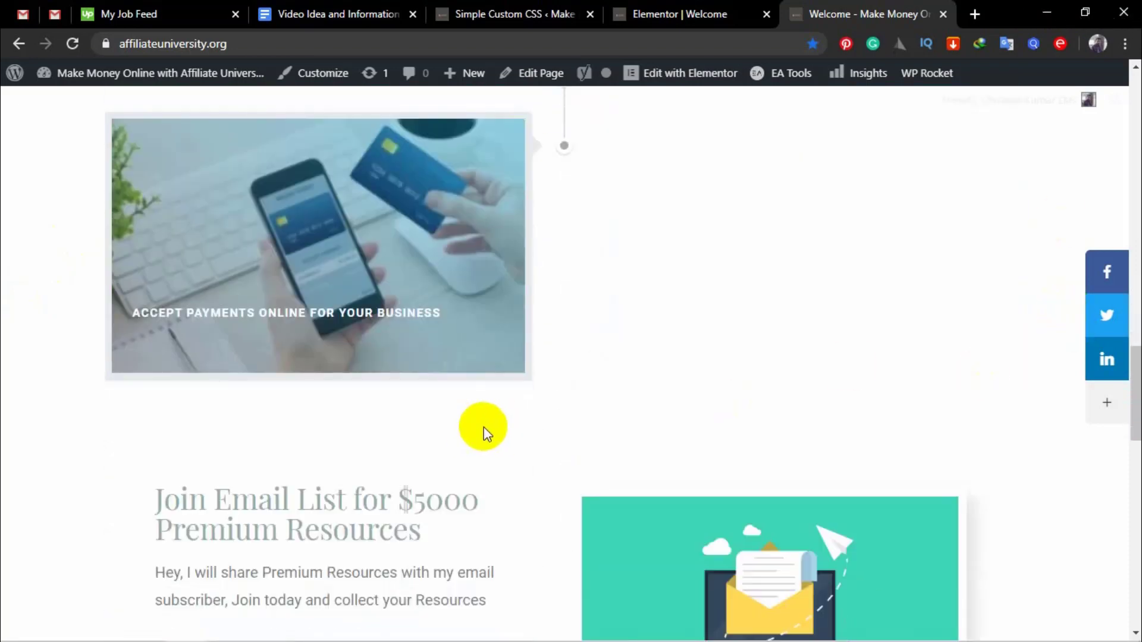